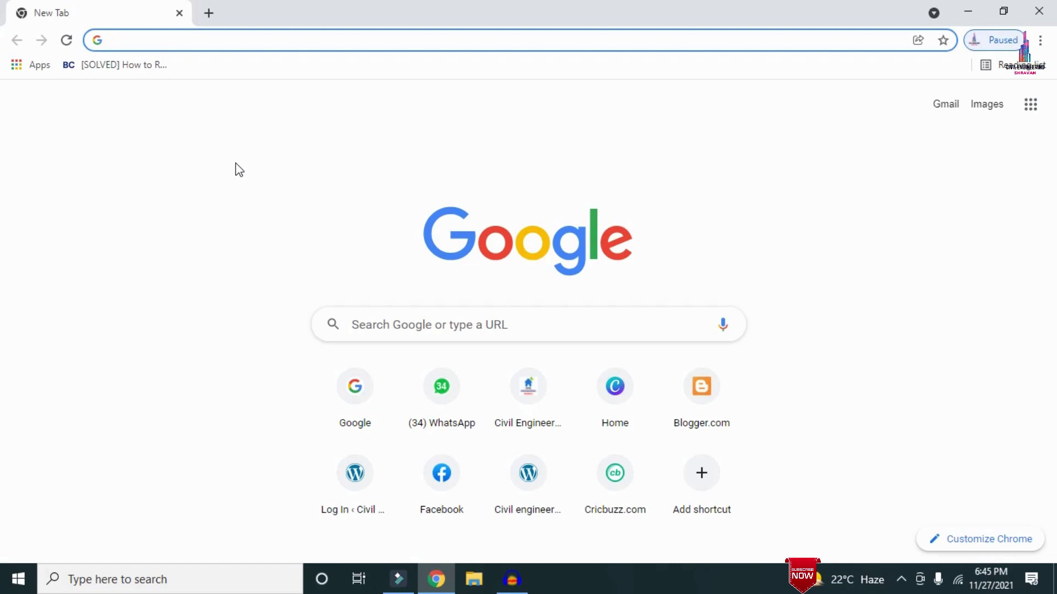
pyautogui.write('http://civilbasics123.com/')
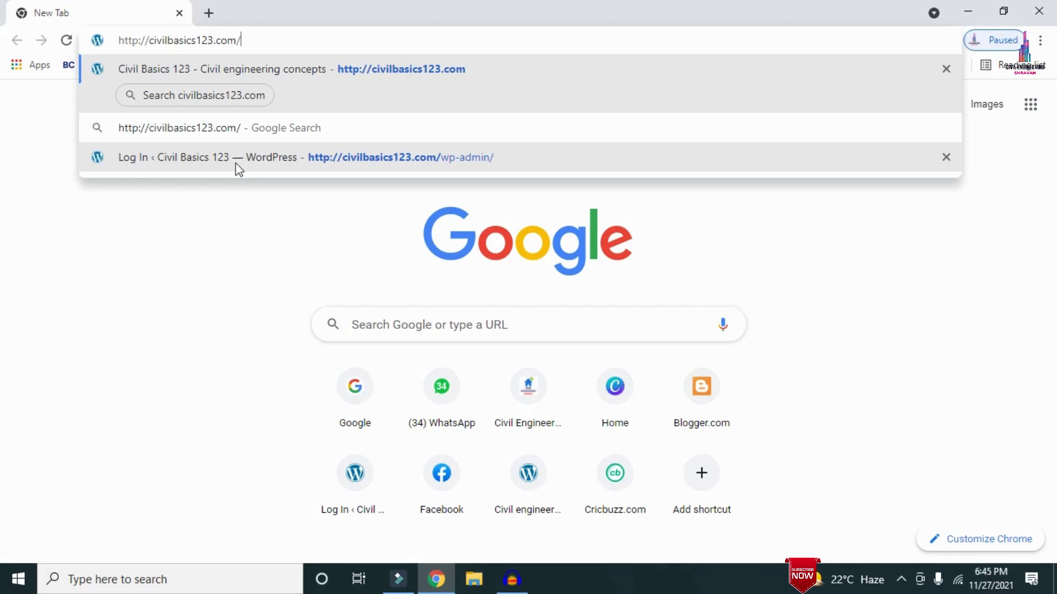
pyautogui.press('Return')
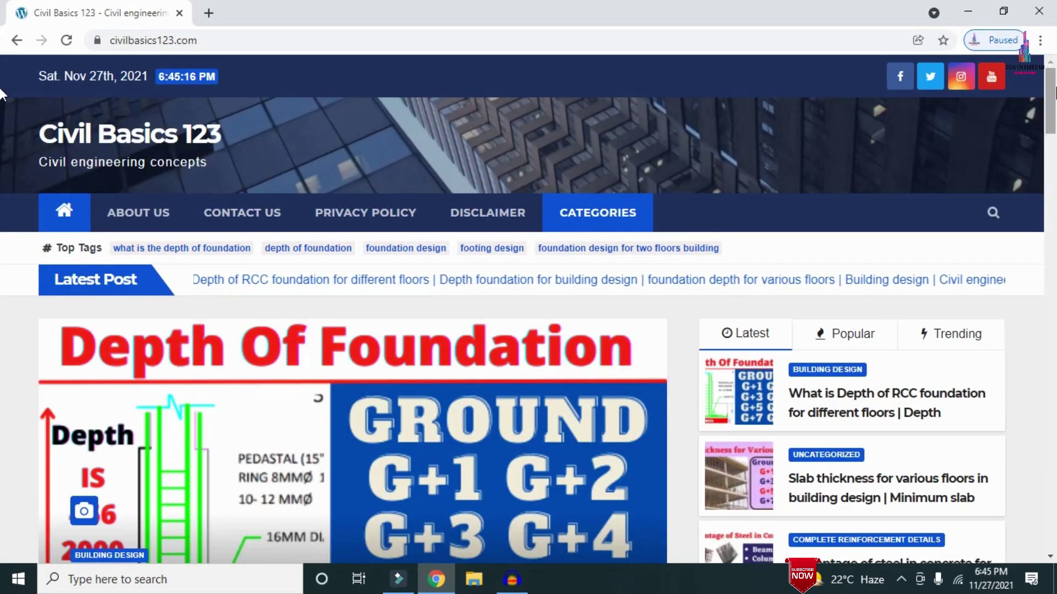
# Scroll the homepage posts to find the 'What is wind terrain category?' article
pyautogui.scroll(-7, 1, 95)
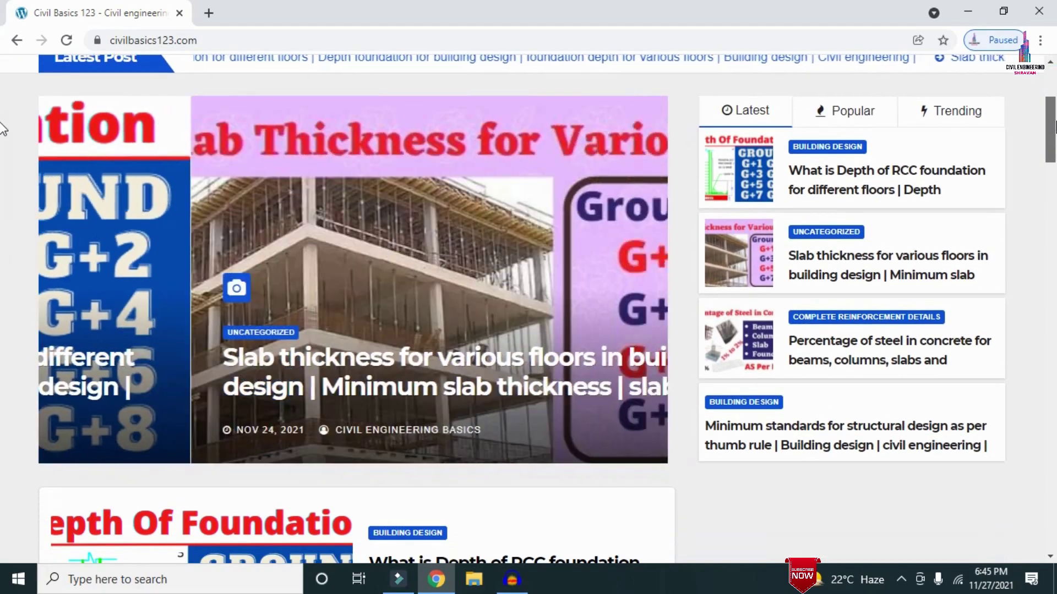
pyautogui.scroll(-4, 3, 146)
pyautogui.scroll(11, 3, 143)
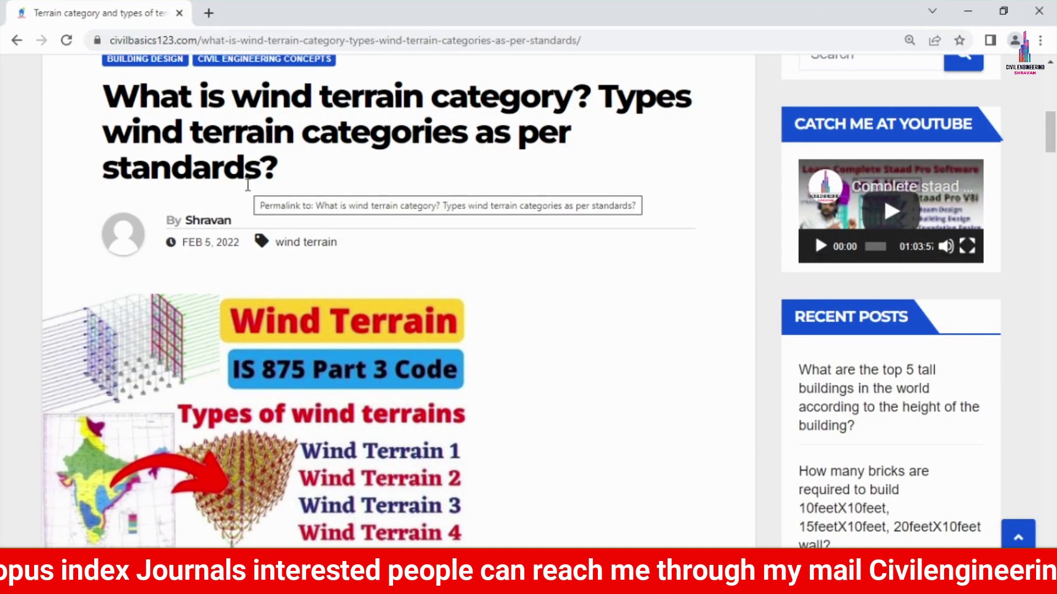
# Scroll through the wind terrain article and select the 'Wind Terrain category 1' heading
pyautogui.scroll(-15, 435, 237)
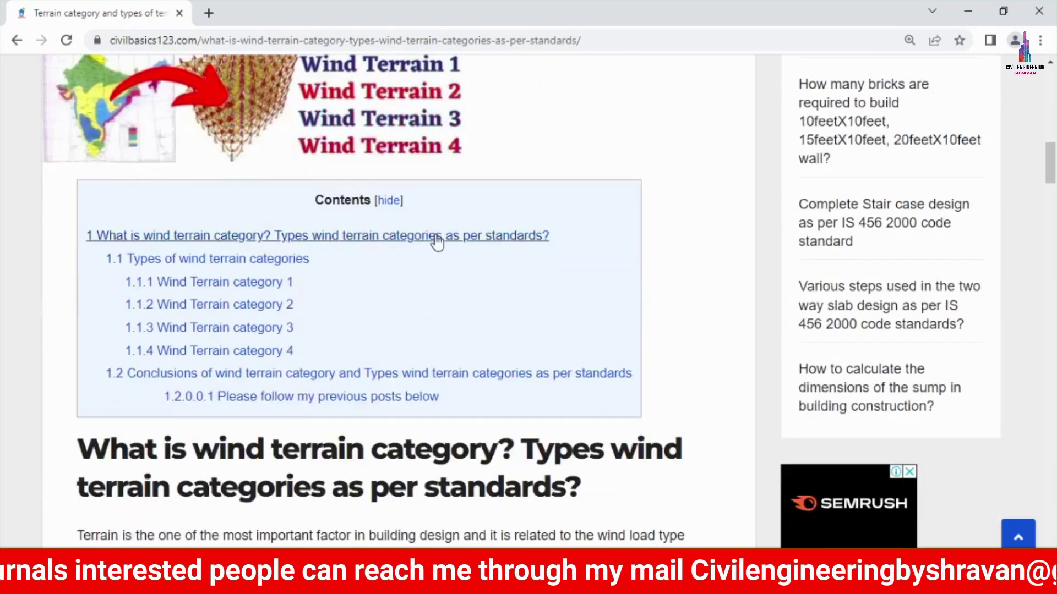
pyautogui.scroll(-9, 433, 237)
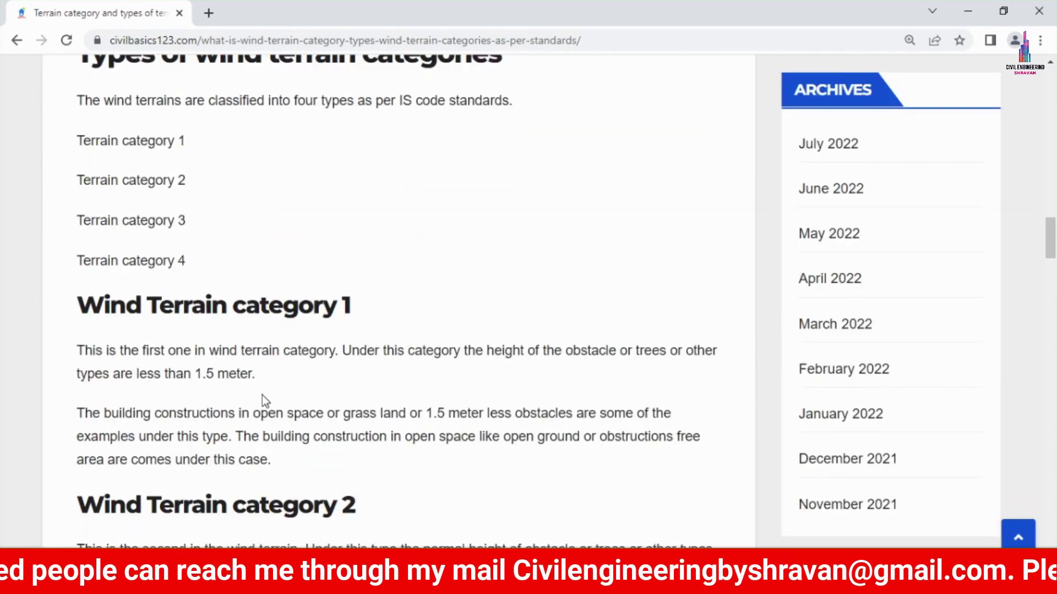
pyautogui.scroll(-8, 296, 336)
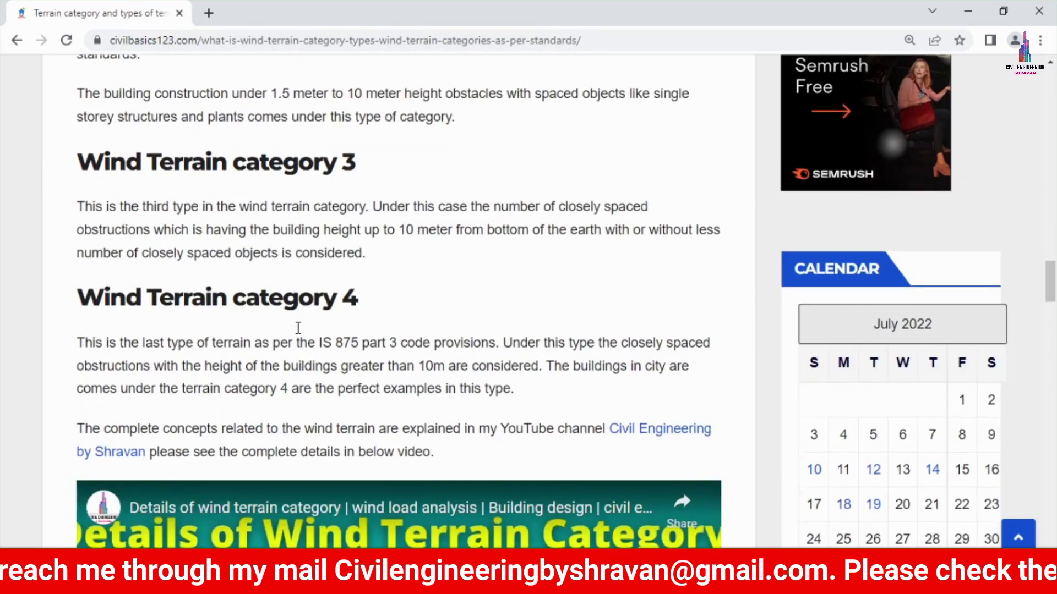
pyautogui.scroll(9, 297, 333)
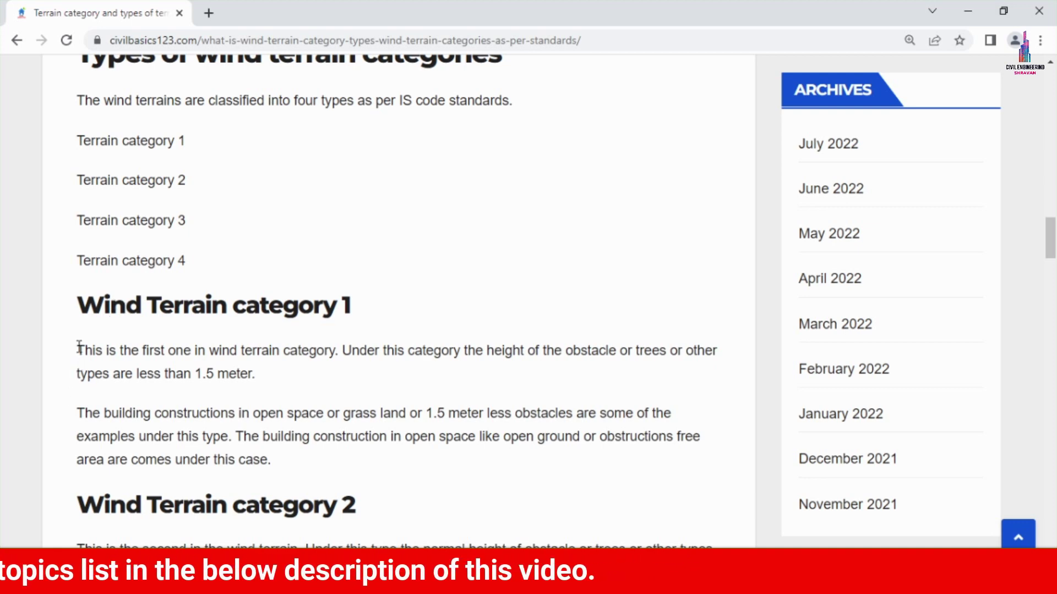
pyautogui.moveTo(102, 306); pyautogui.dragTo(358, 296)
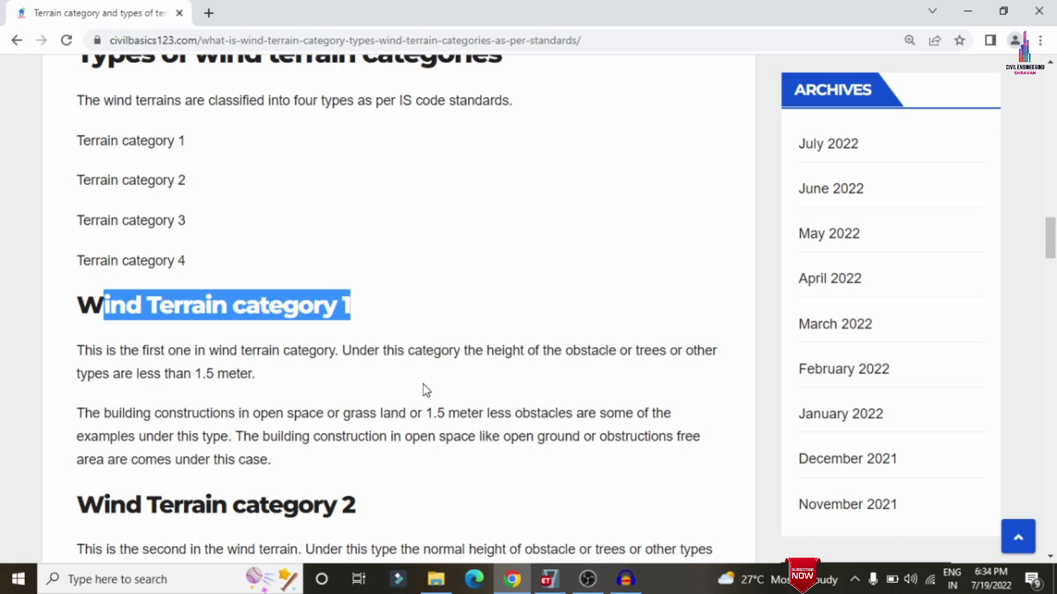
# Deselect the heading, scroll through categories 2–4 to the video, then minimize Chrome
pyautogui.scroll(-3, 408, 382)
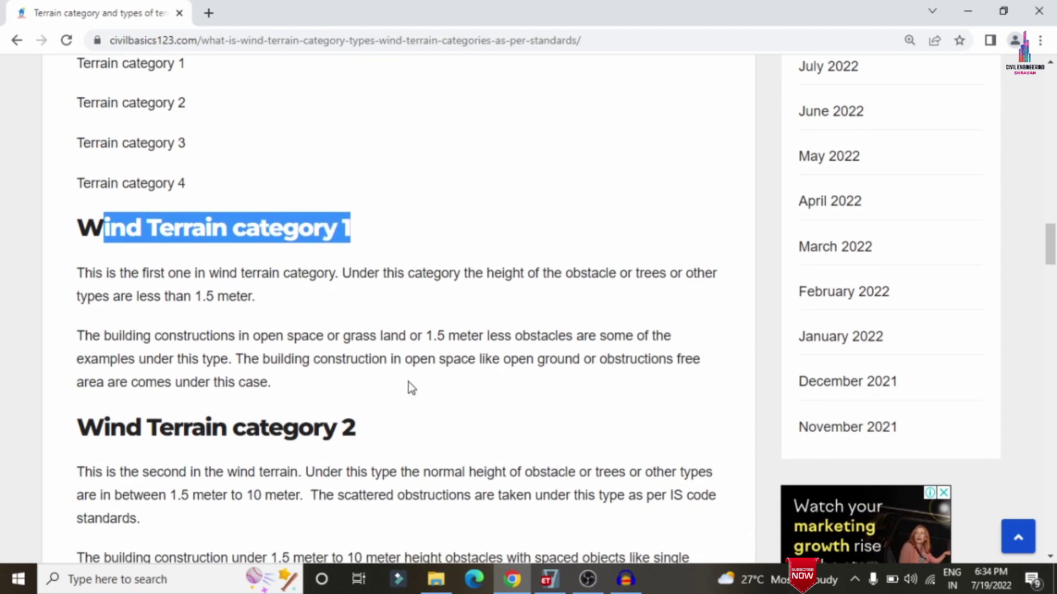
pyautogui.click(443, 357)
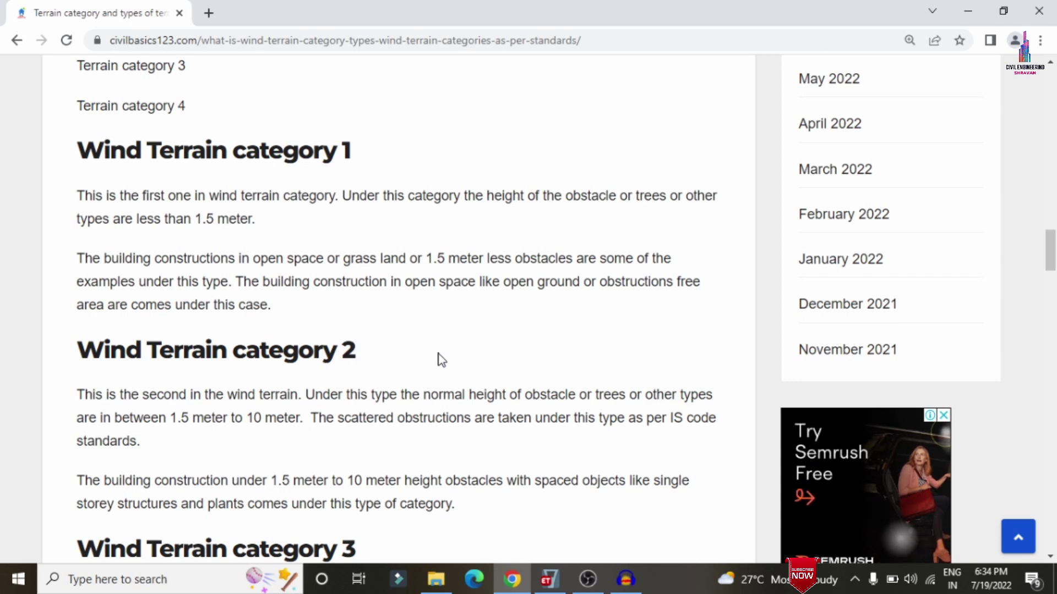
pyautogui.scroll(-1, 439, 355)
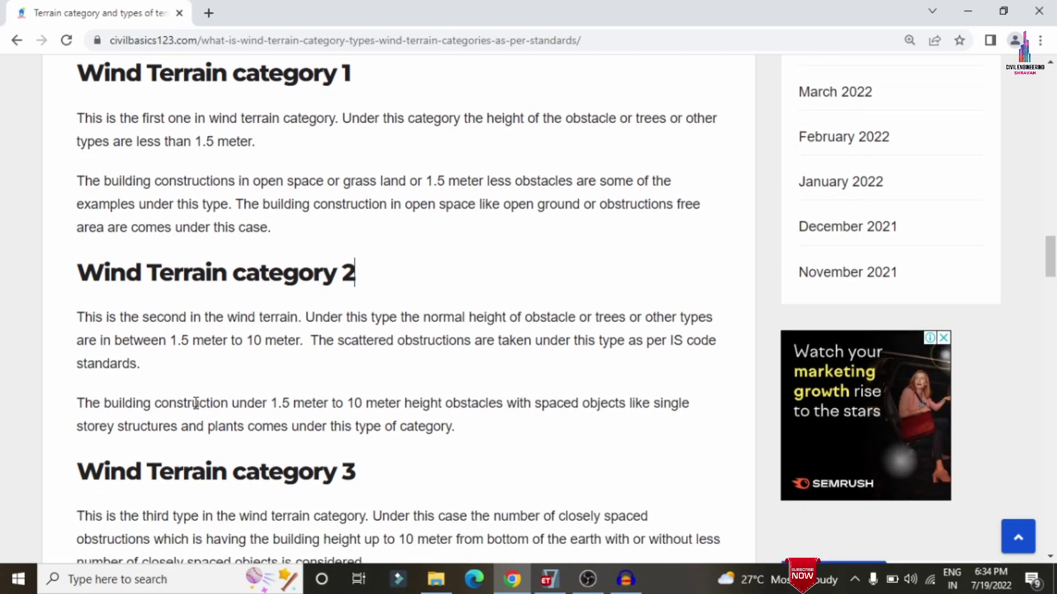
pyautogui.scroll(-2, 197, 397)
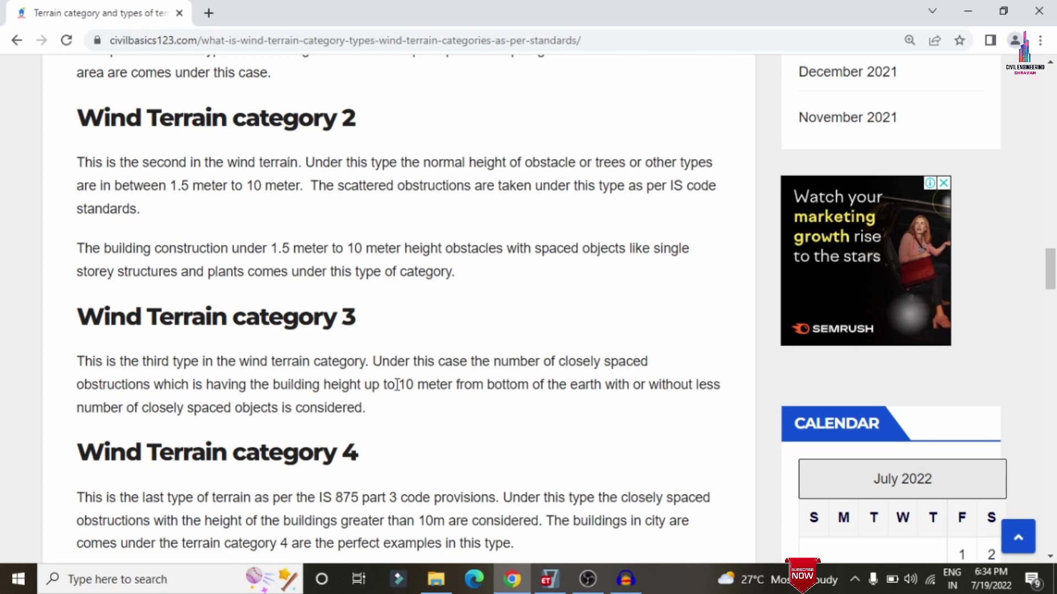
pyautogui.scroll(-3, 396, 384)
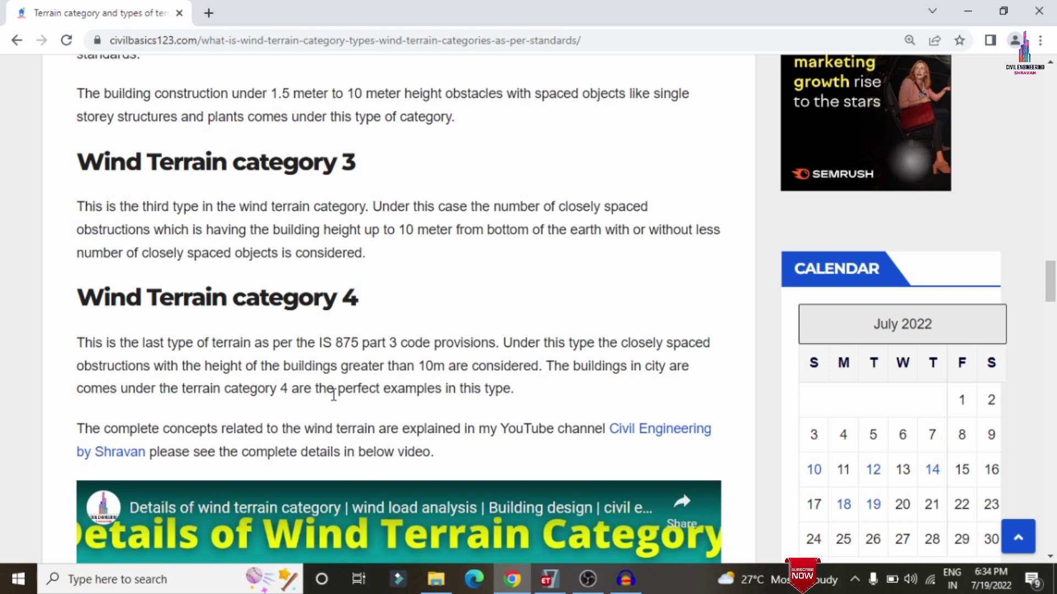
pyautogui.scroll(-2, 340, 402)
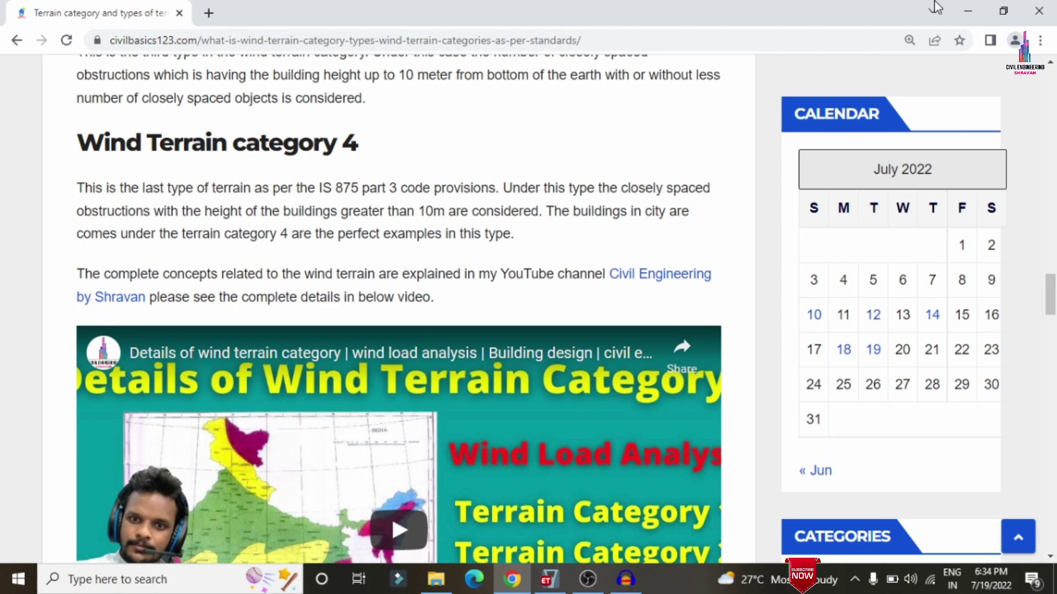
pyautogui.click(970, 8)
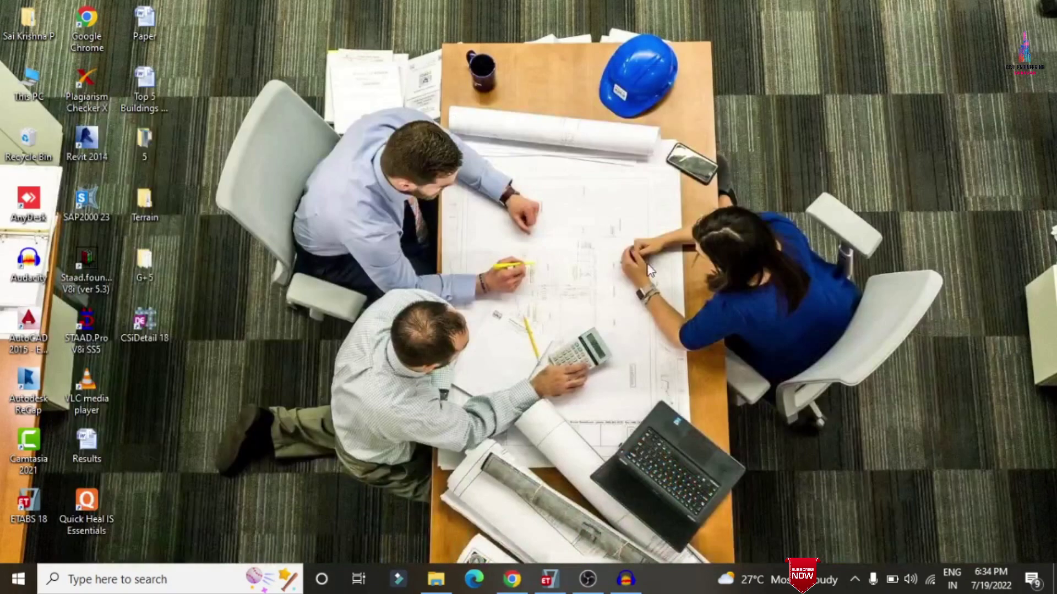
# In ETABS, review the M40 concrete and HYSD500 rebar material properties without changes
pyautogui.click(560, 584)
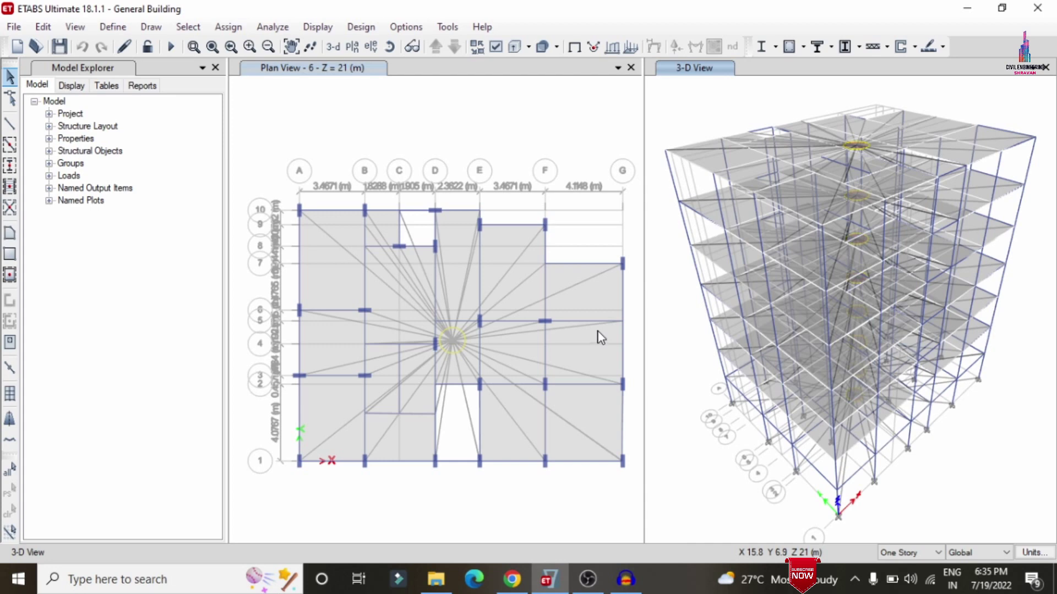
pyautogui.click(104, 33)
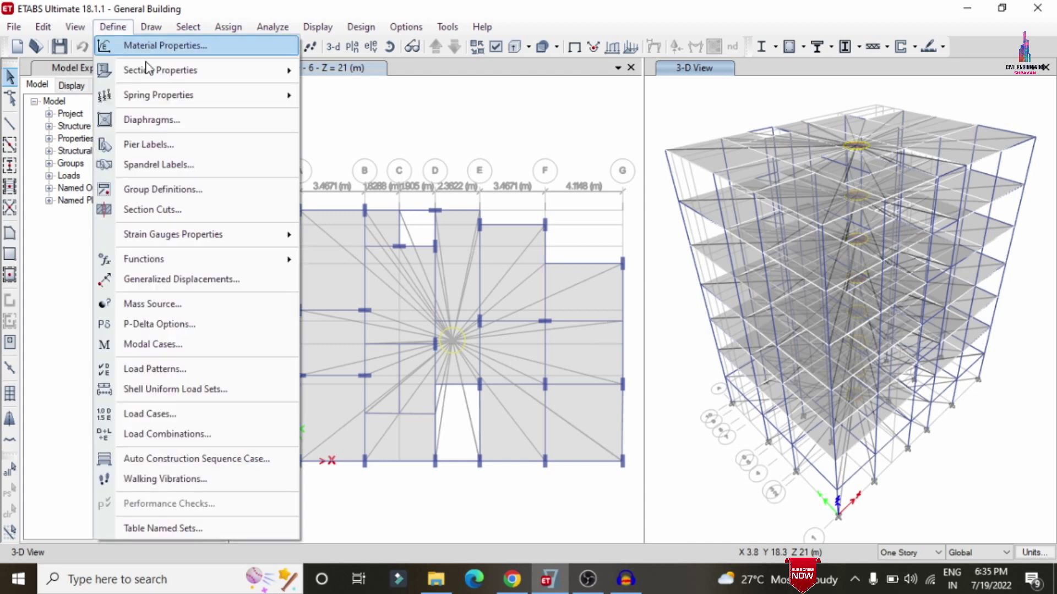
pyautogui.click(149, 46)
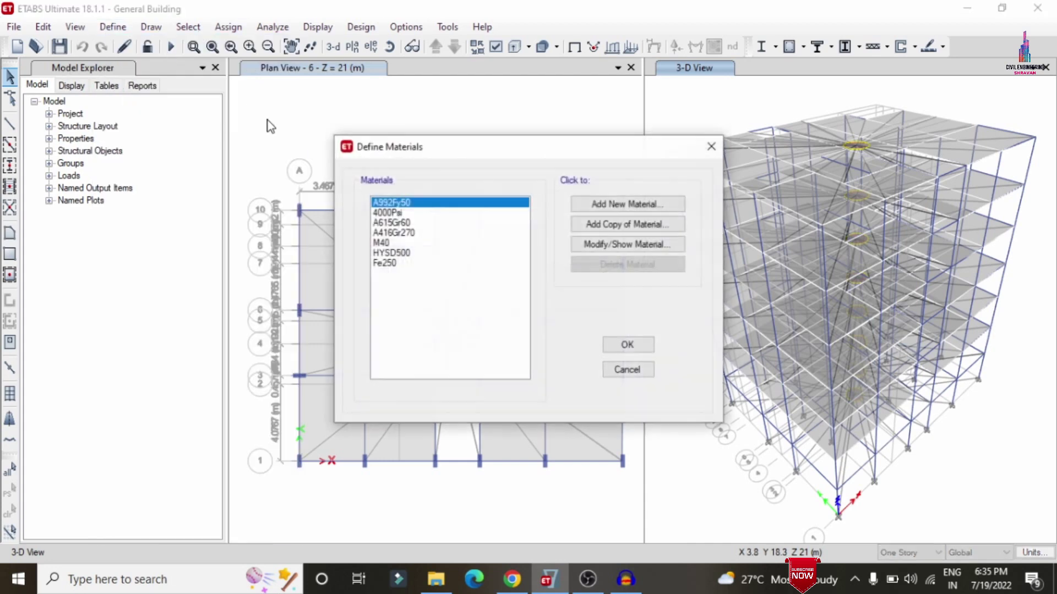
pyautogui.click(388, 243)
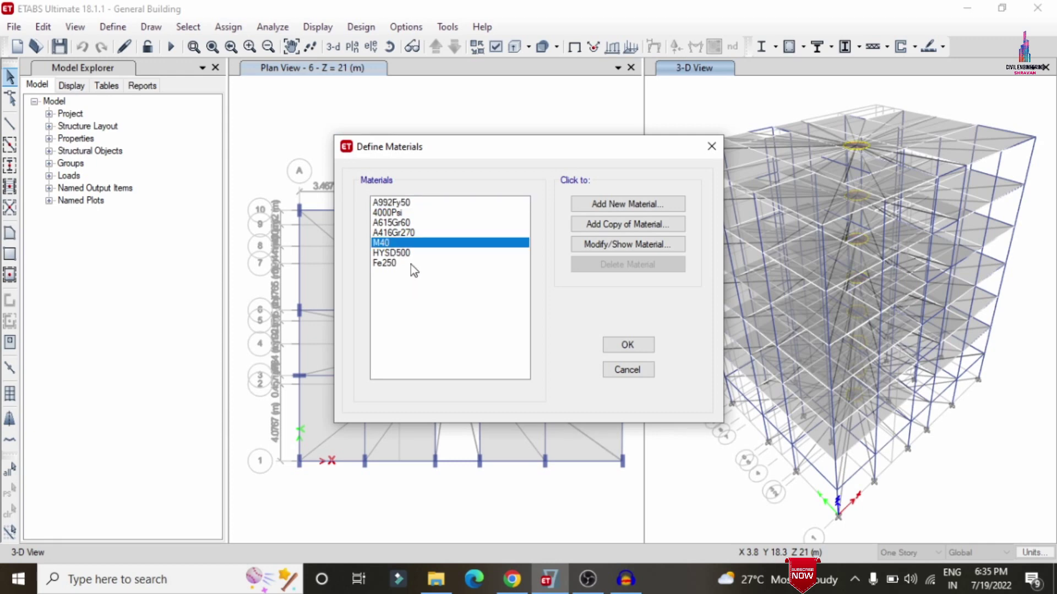
pyautogui.click(403, 254)
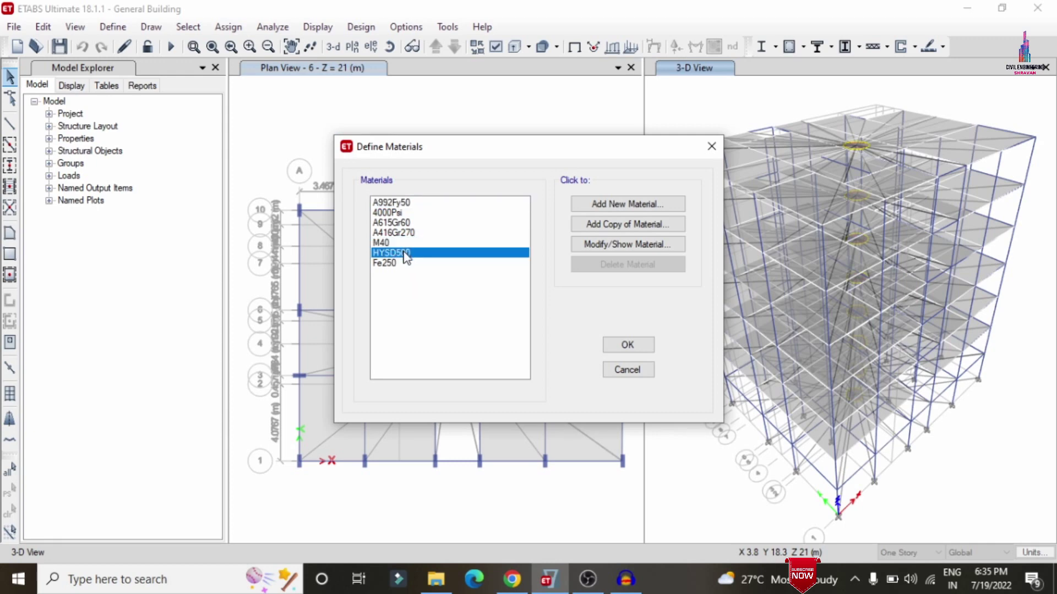
pyautogui.click(627, 369)
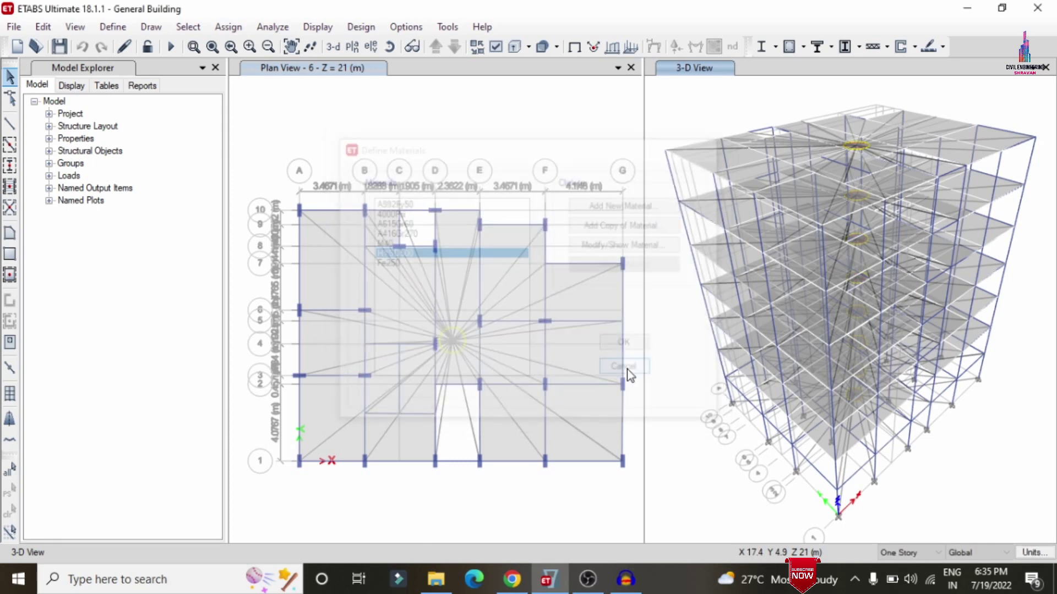
# Review the C0.23X0.69 column and B0.23X0.46 beam frame sections without changes
pyautogui.click(113, 26)
pyautogui.moveTo(143, 72)
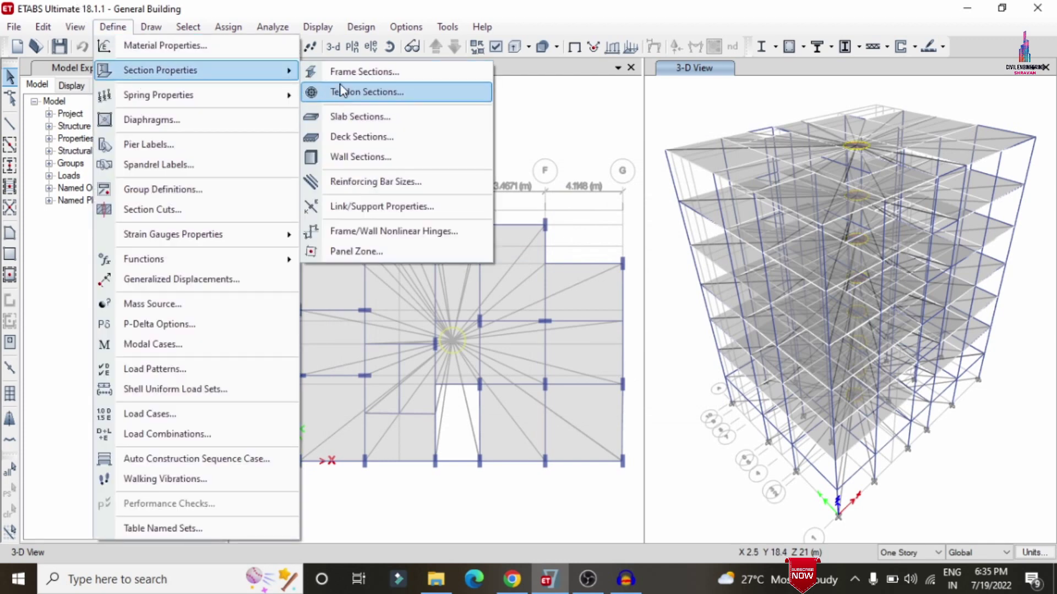
pyautogui.click(355, 72)
pyautogui.click(358, 253)
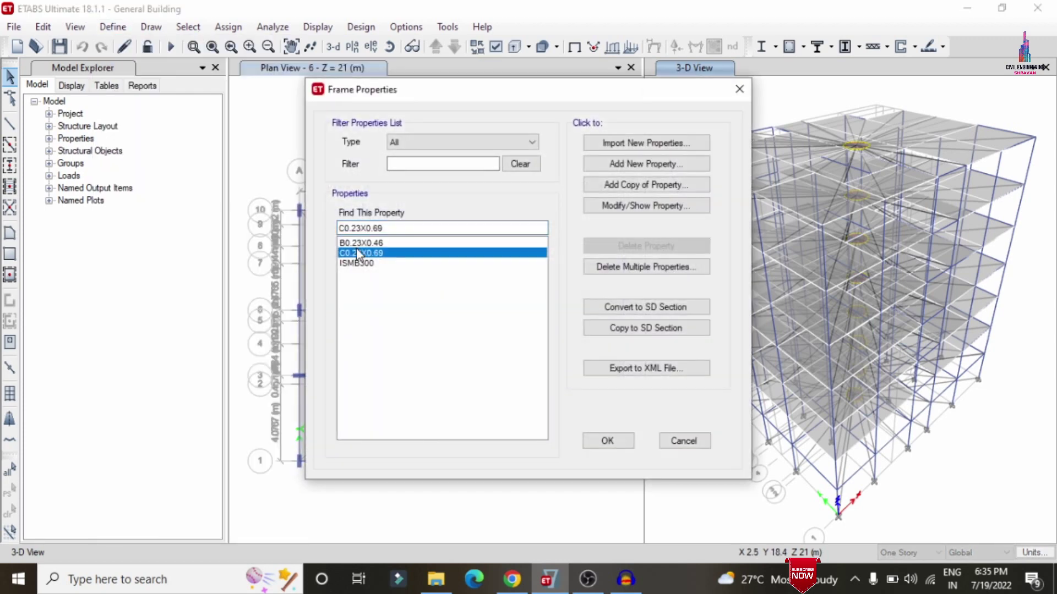
pyautogui.click(361, 243)
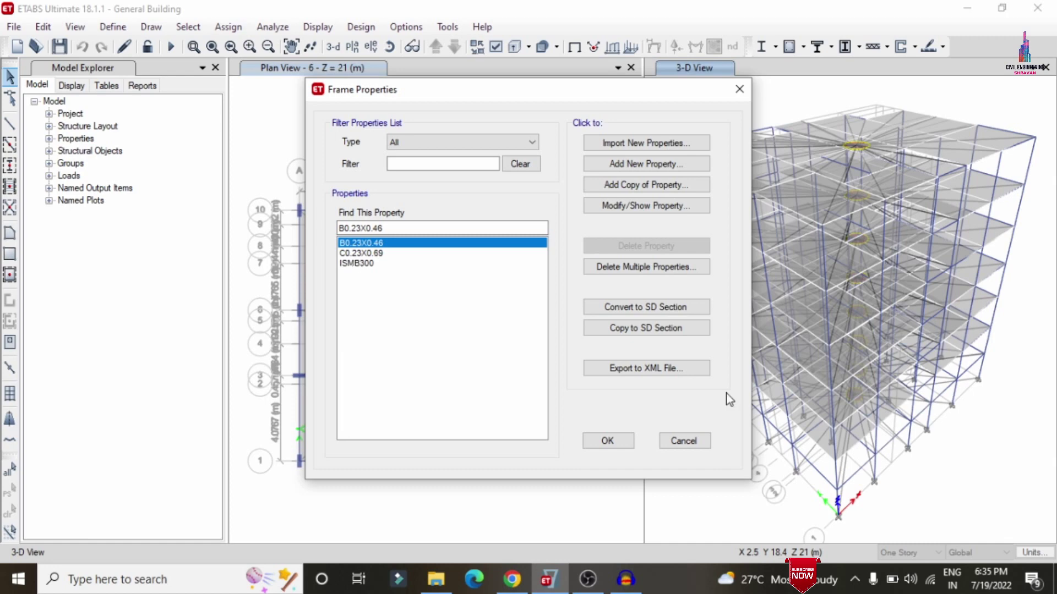
pyautogui.click(683, 440)
# Check the slab section properties, then bring up the Define Load Patterns dialog
pyautogui.click(113, 27)
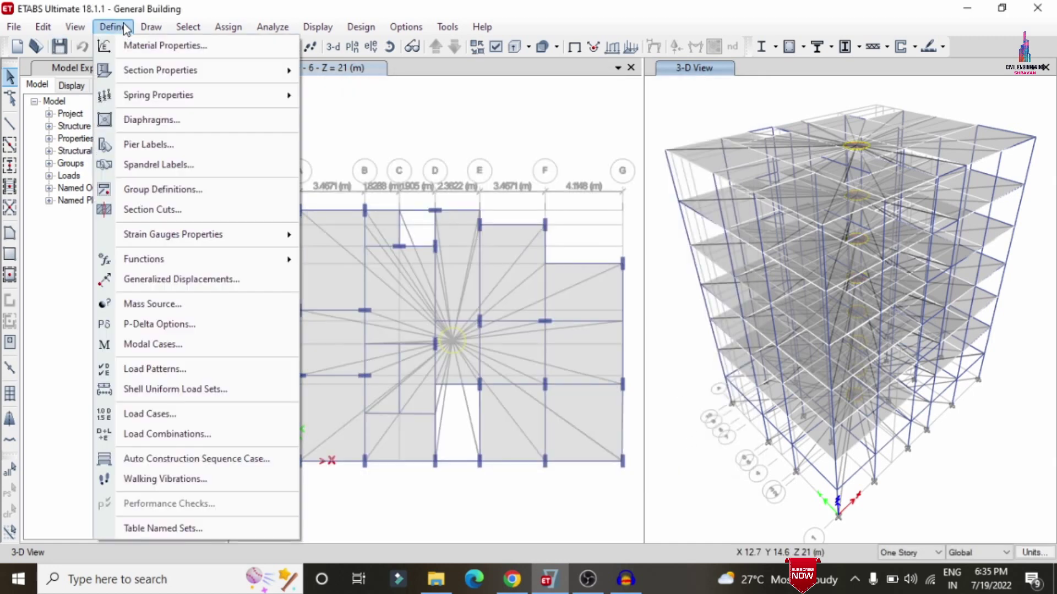
pyautogui.moveTo(165, 71)
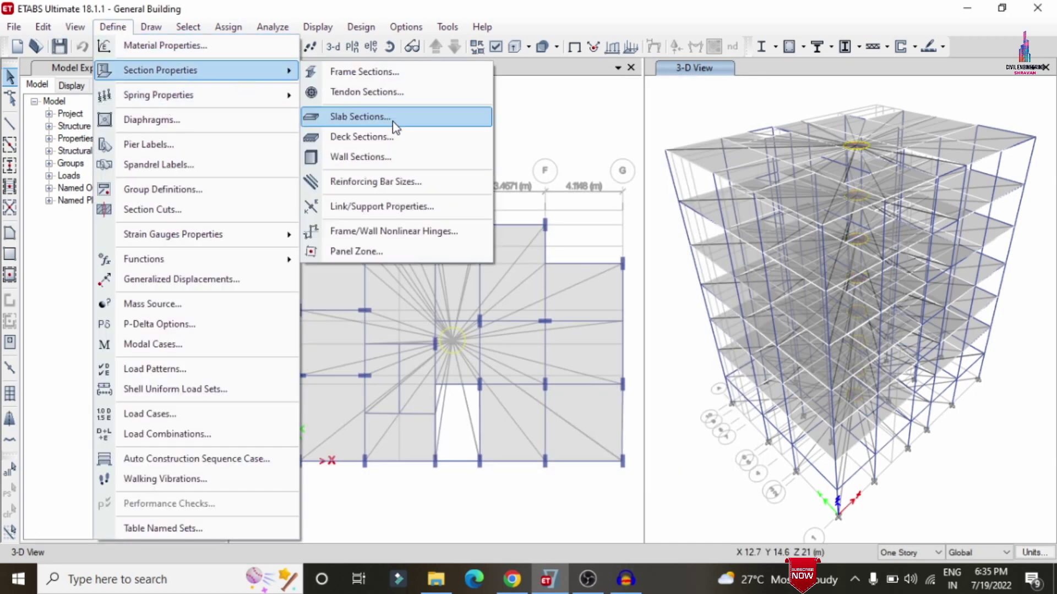
pyautogui.click(385, 120)
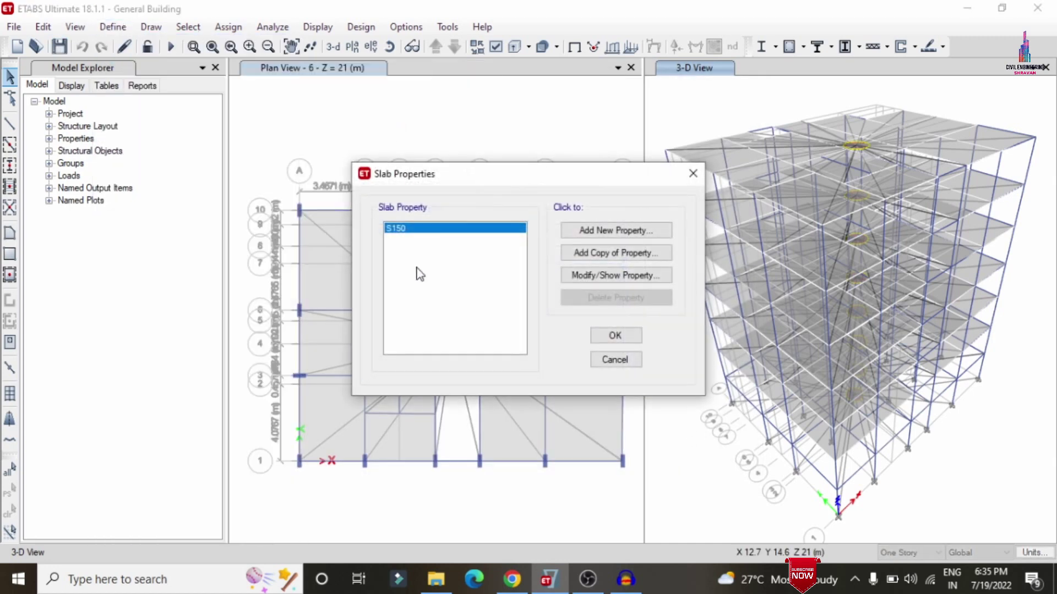
pyautogui.click(612, 359)
pyautogui.click(113, 27)
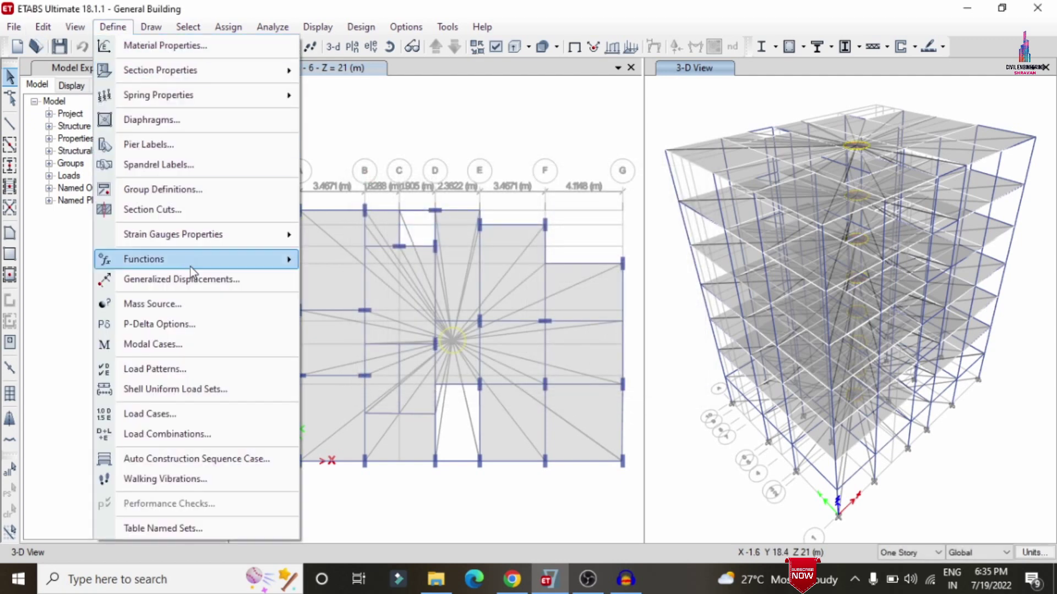
pyautogui.click(187, 367)
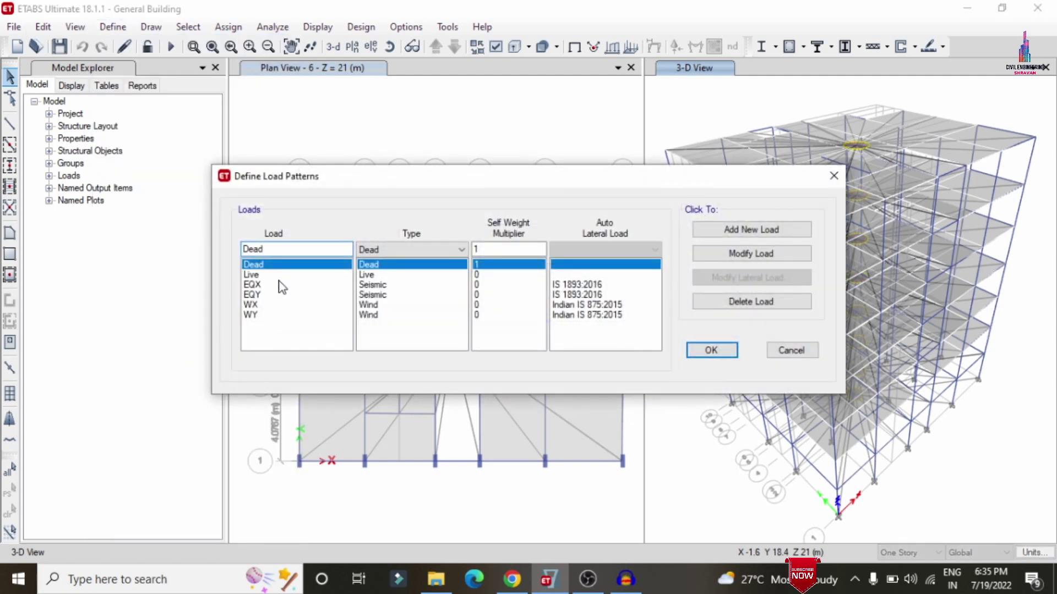
pyautogui.click(267, 275)
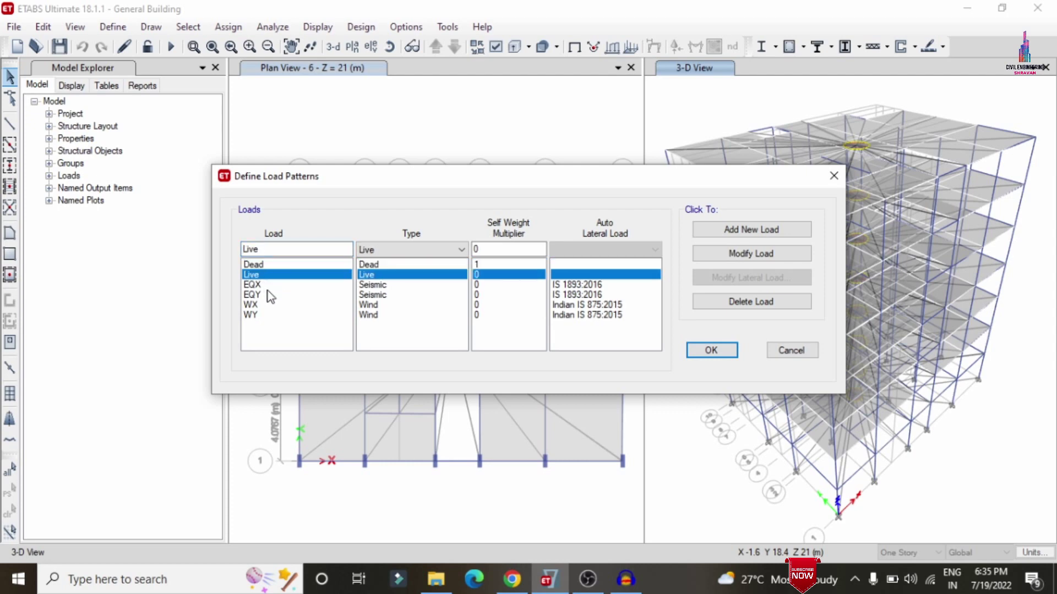
pyautogui.click(269, 285)
pyautogui.click(272, 295)
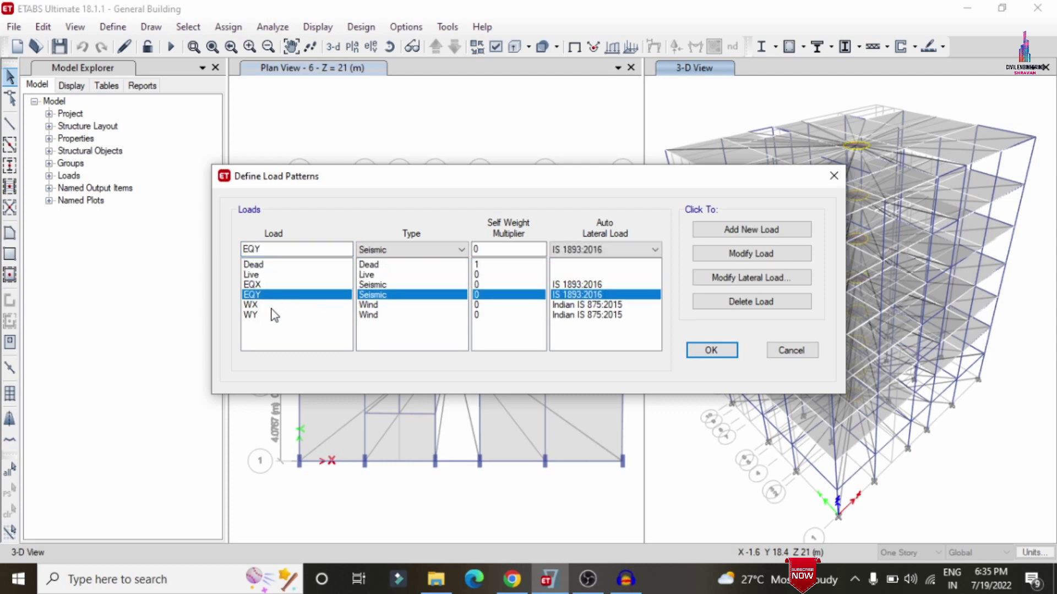
pyautogui.click(269, 305)
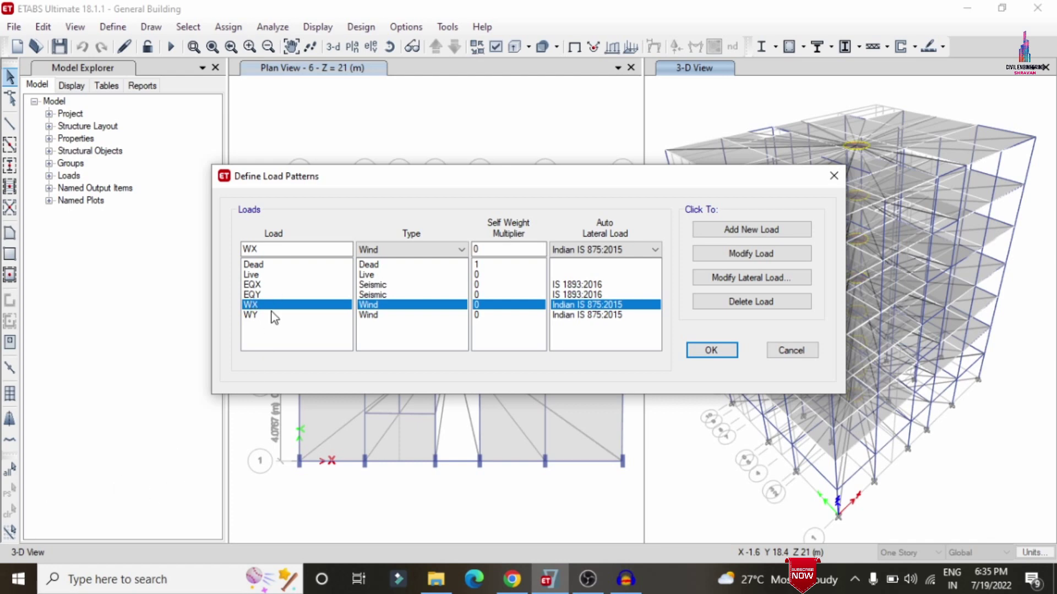
pyautogui.click(725, 280)
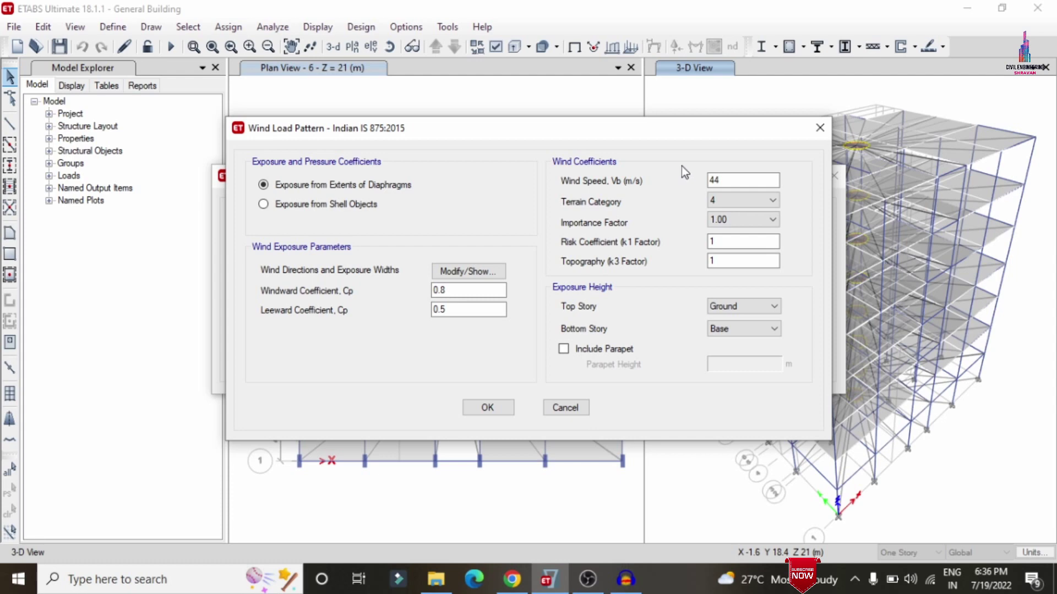
pyautogui.click(738, 207)
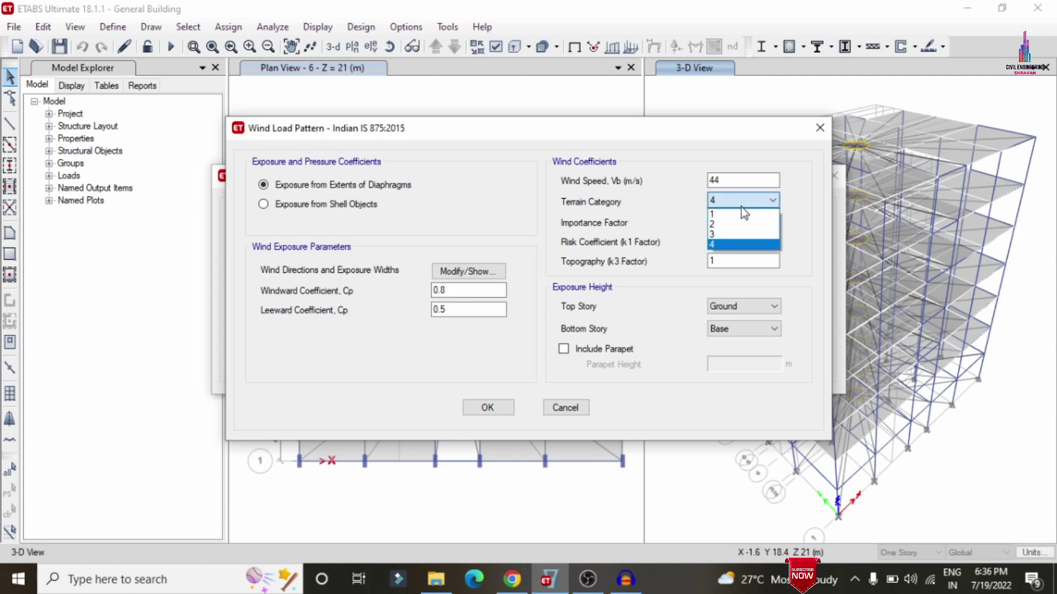
pyautogui.click(719, 244)
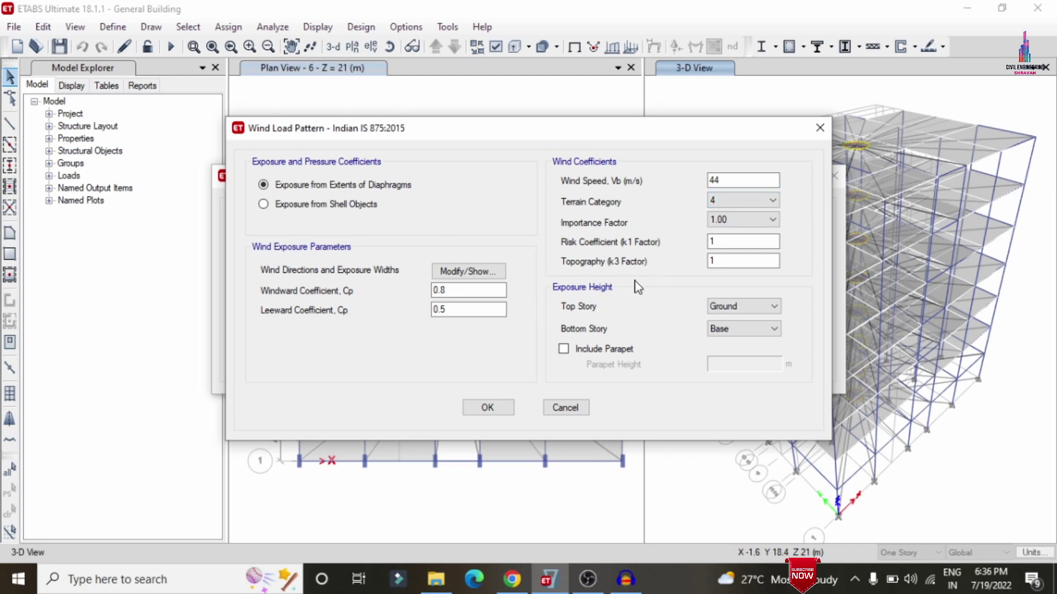
pyautogui.click(487, 407)
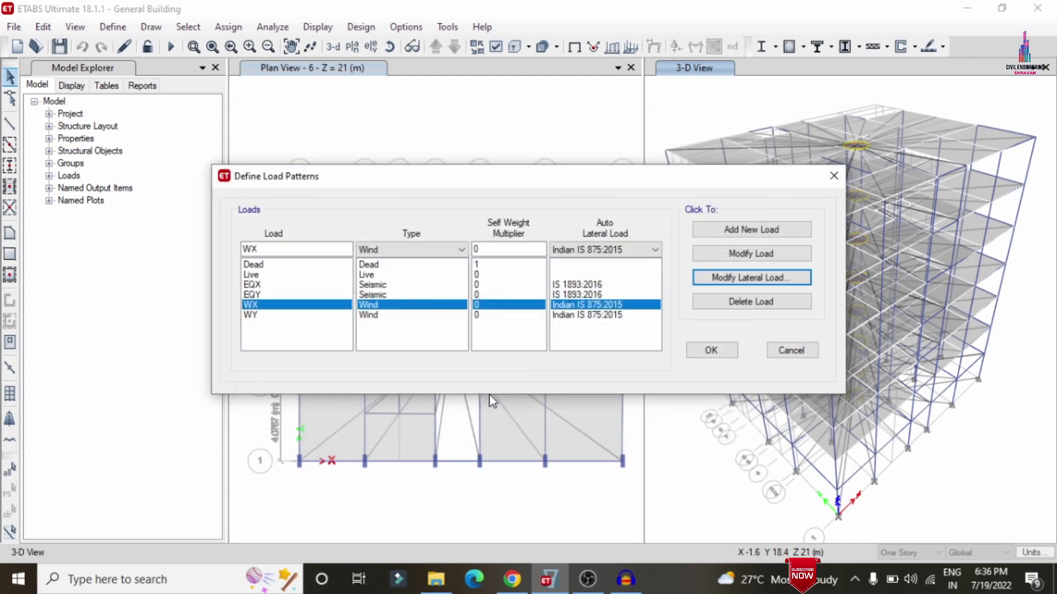
# Review the WY wind load parameters and accept the load pattern definitions
pyautogui.click(422, 315)
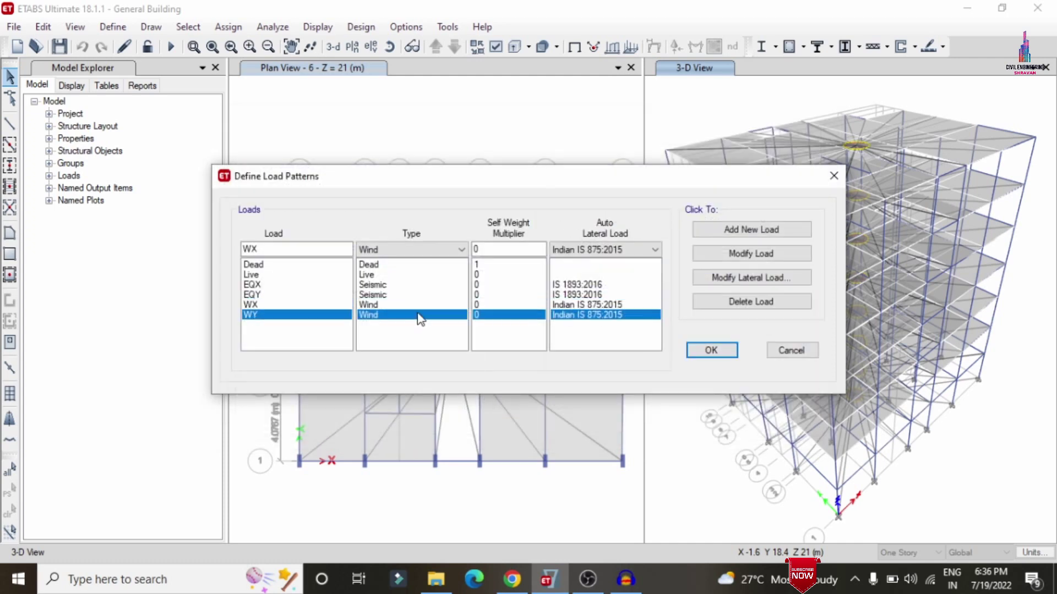
pyautogui.click(767, 279)
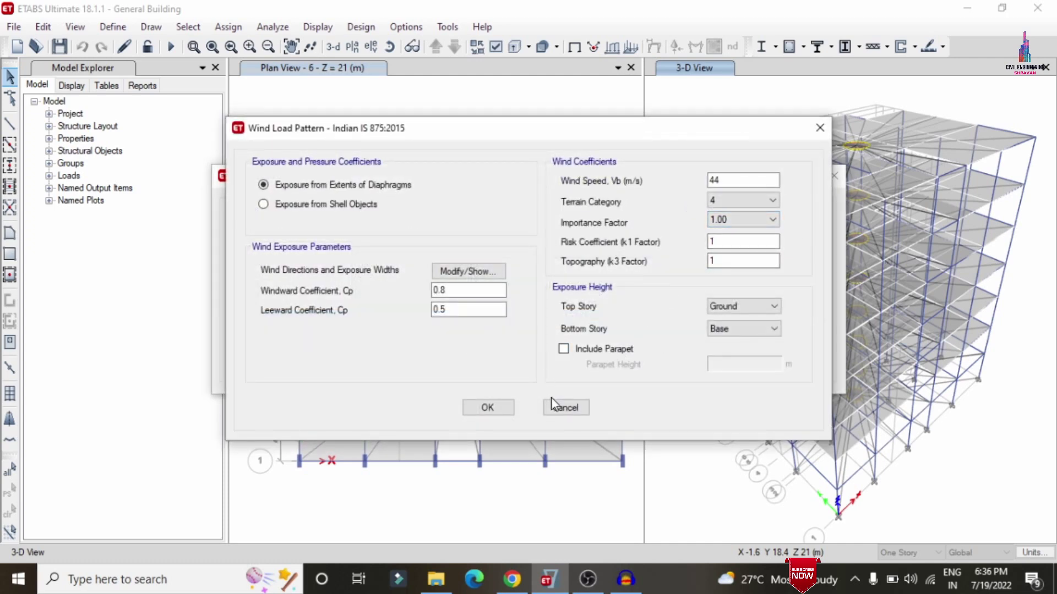
pyautogui.click(486, 408)
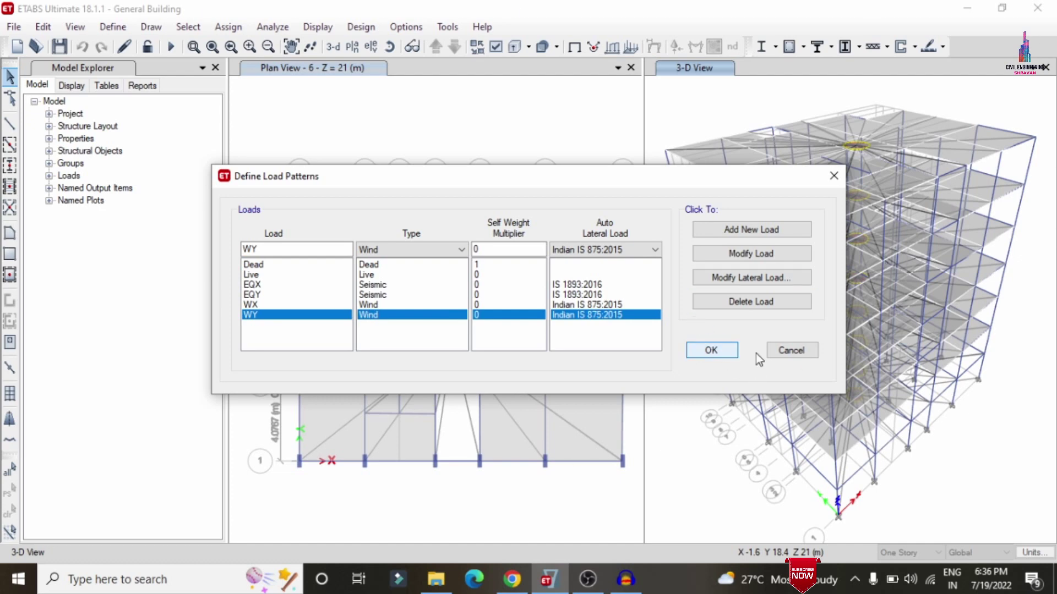
pyautogui.press('Return')
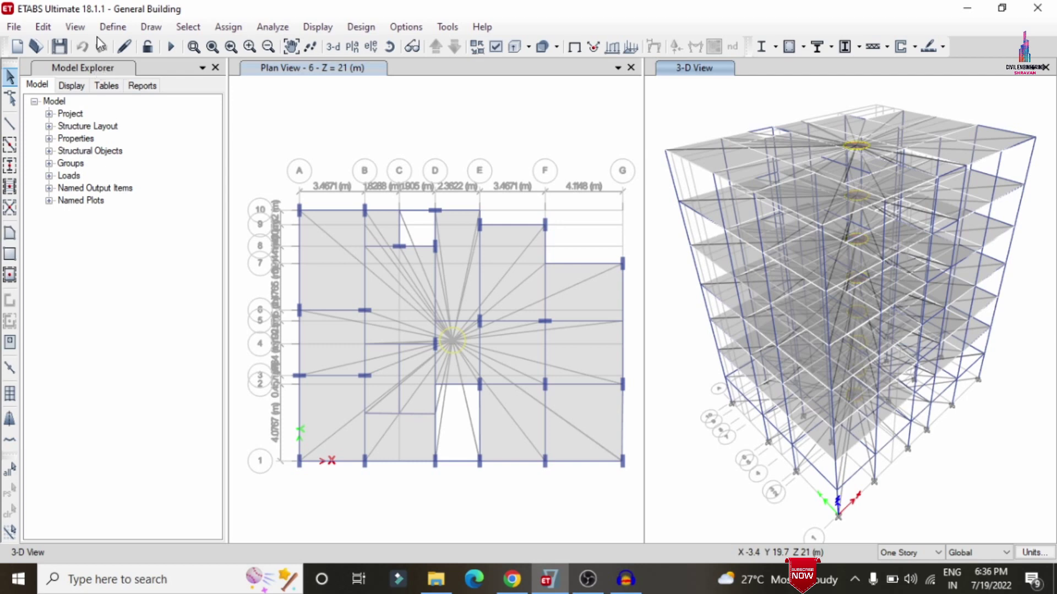
# Add default Concrete Frame Design combinations DCon1–DCon32 and accept the load combinations
pyautogui.click(110, 27)
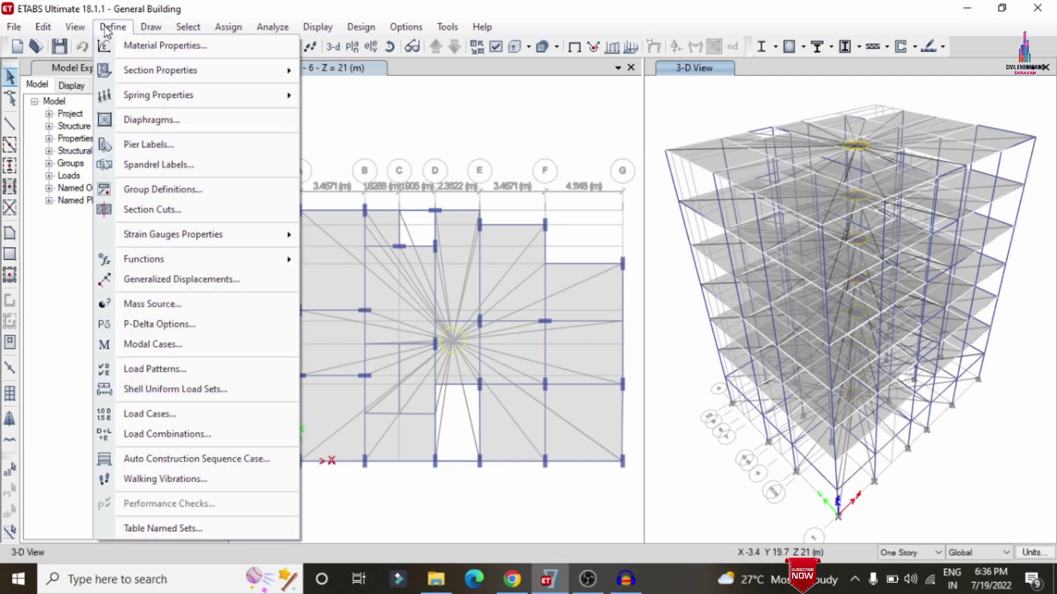
pyautogui.click(183, 436)
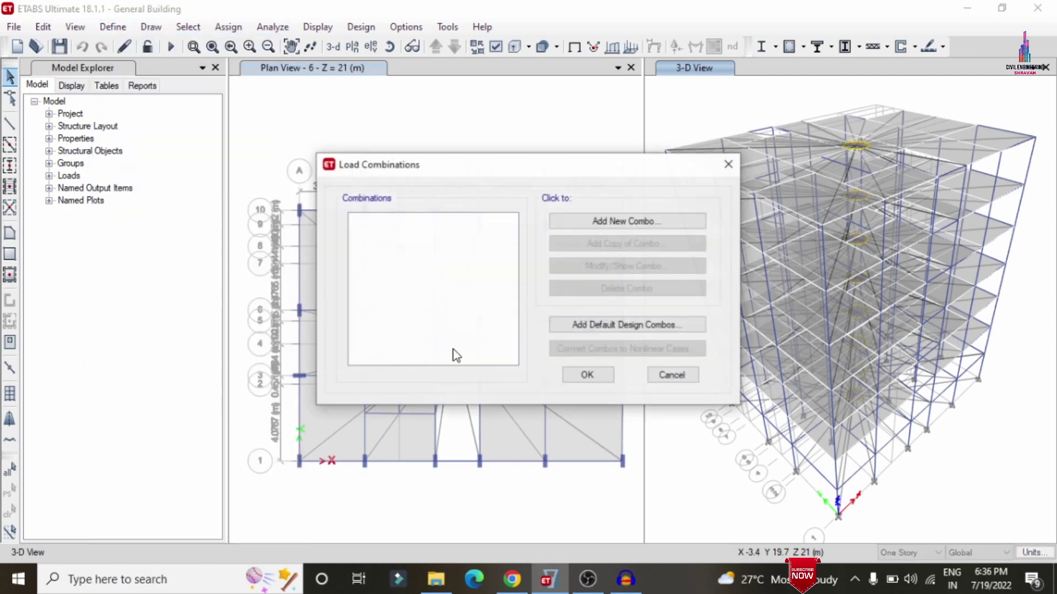
pyautogui.click(617, 326)
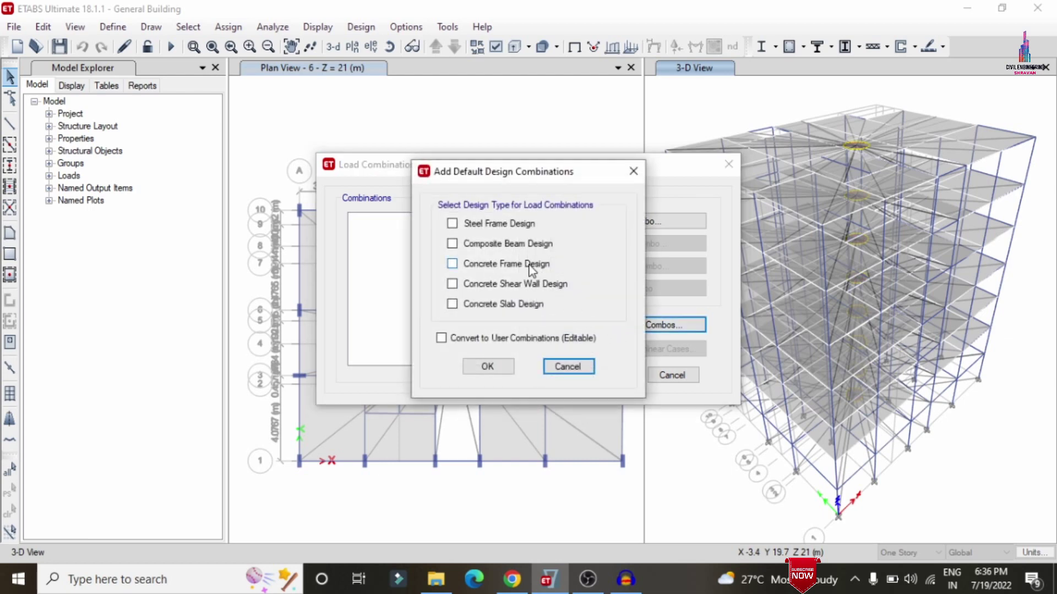
pyautogui.click(505, 267)
pyautogui.click(494, 366)
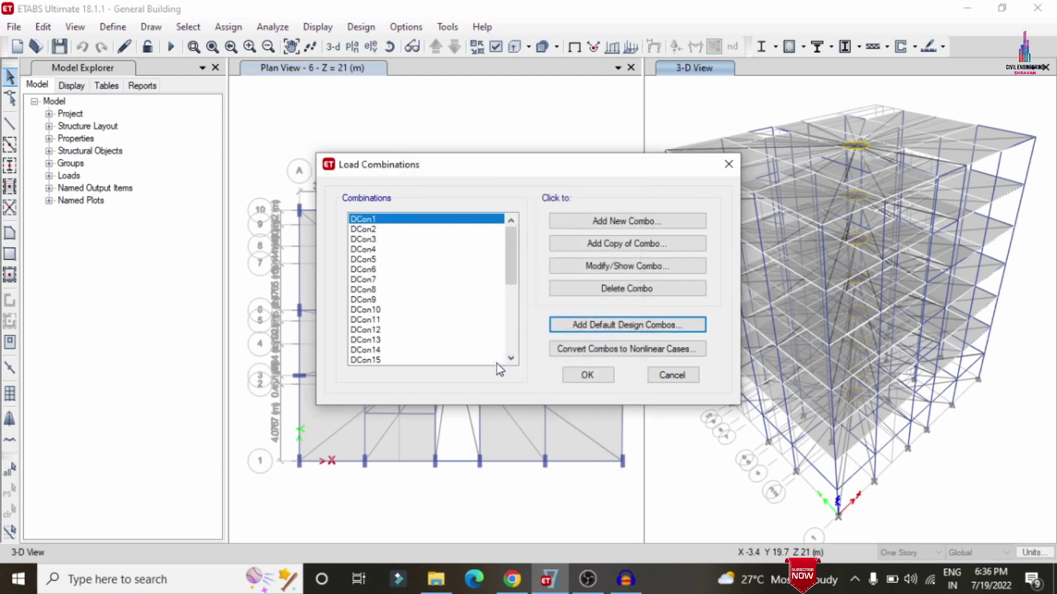
pyautogui.moveTo(511, 267); pyautogui.dragTo(508, 333)
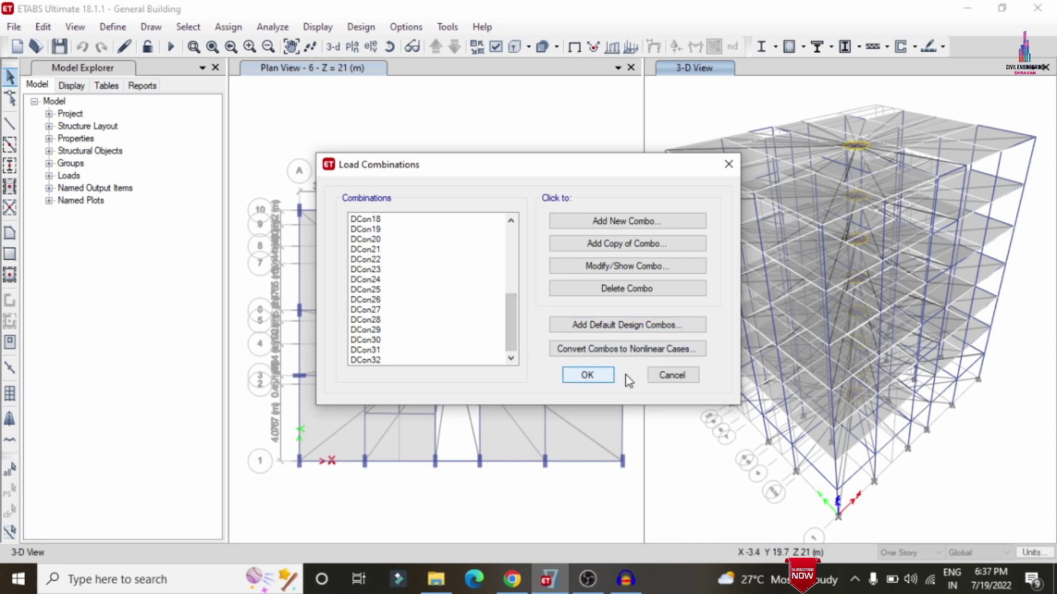
pyautogui.click(587, 374)
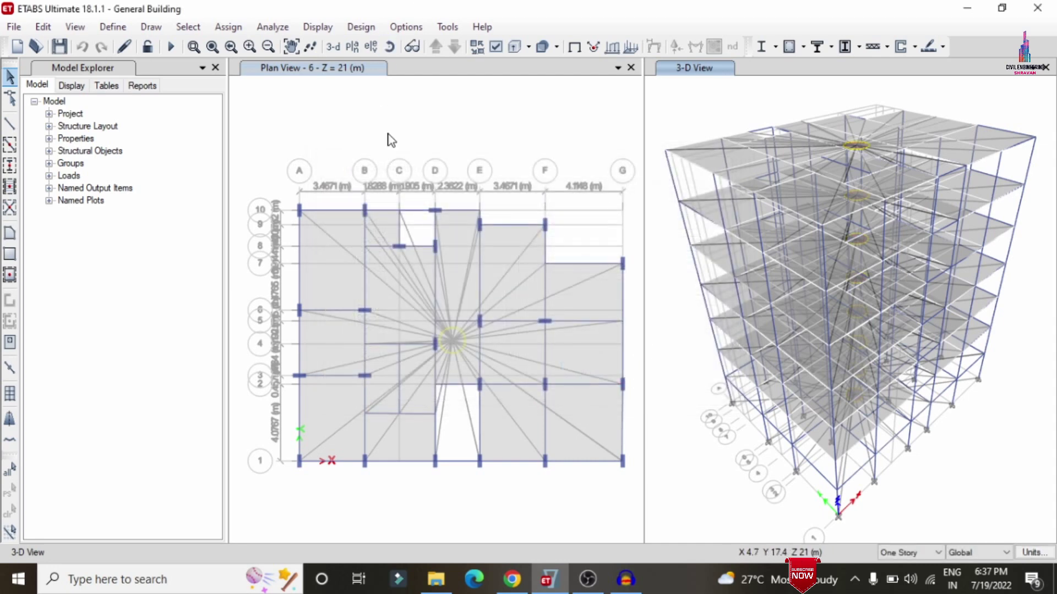
# Check the model with joint-to-joint and joint-to-frame tolerance checks, then close the report
pyautogui.click(281, 28)
pyautogui.click(288, 45)
pyautogui.click(428, 127)
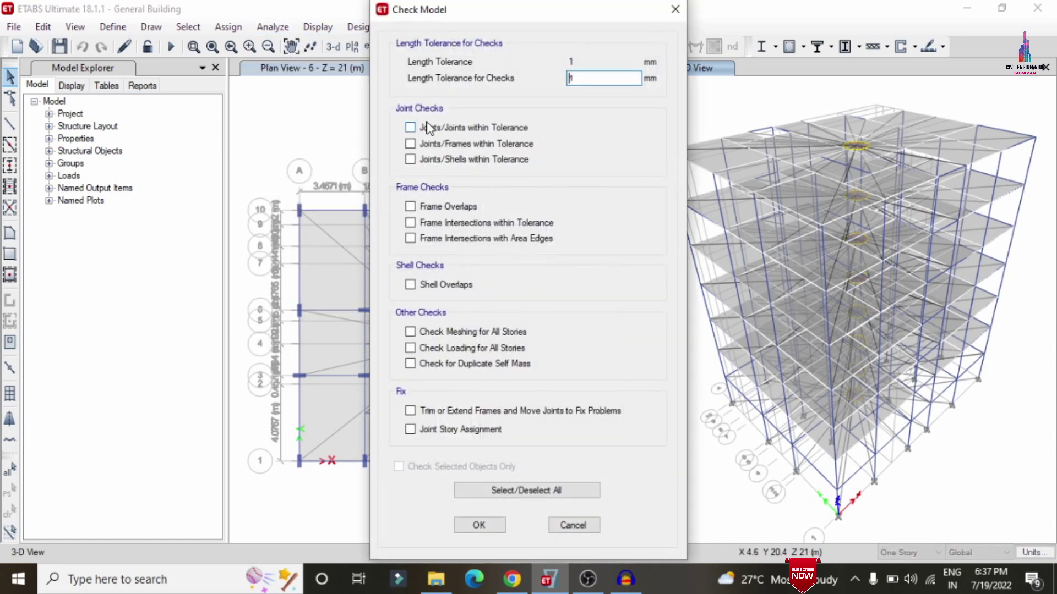
pyautogui.click(427, 145)
pyautogui.click(479, 525)
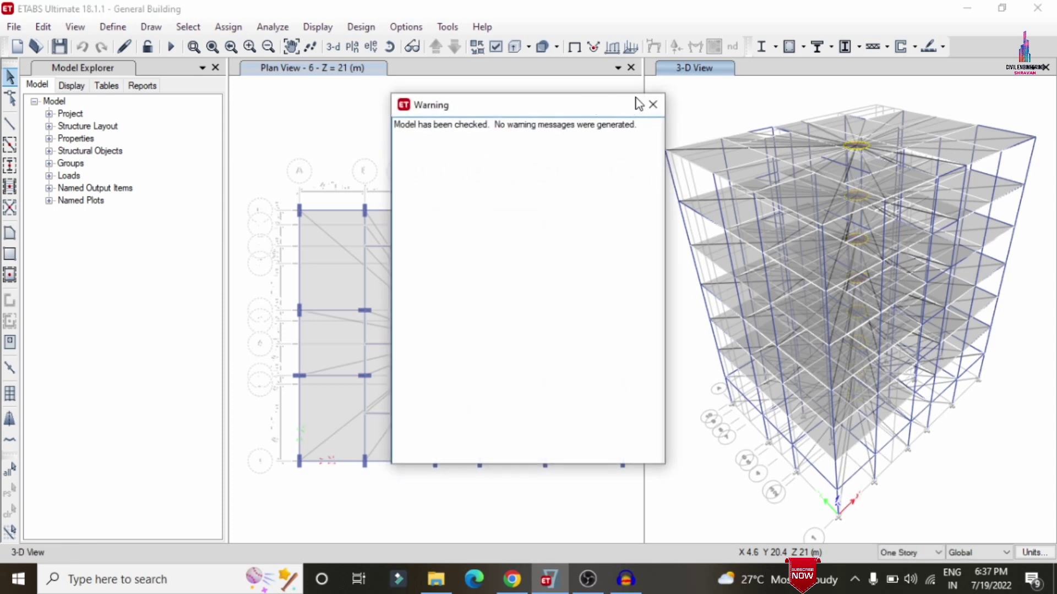
pyautogui.click(653, 105)
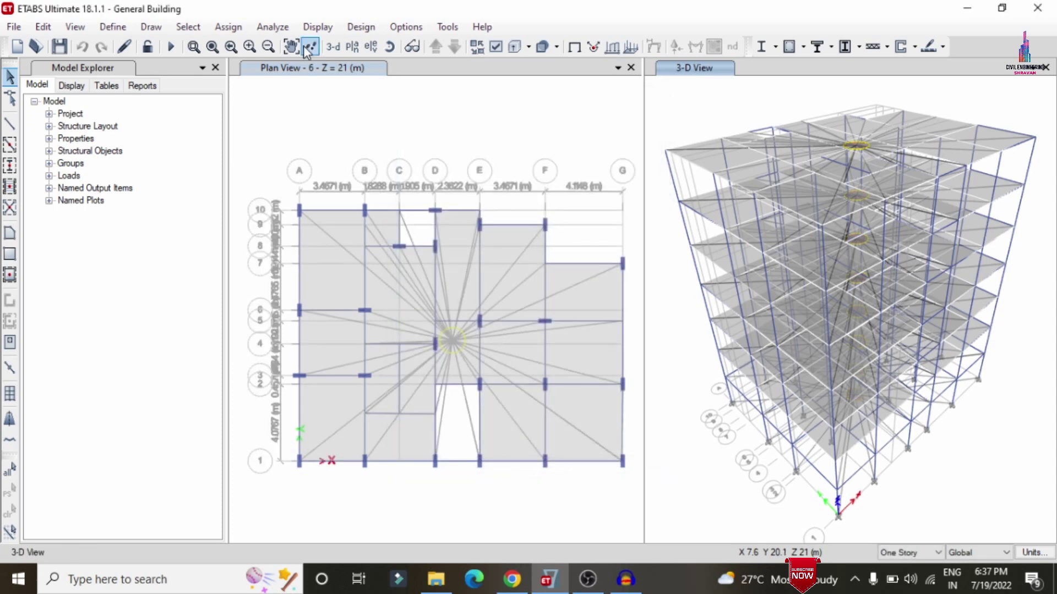
# Run the analysis for the load cases set to run
pyautogui.click(272, 27)
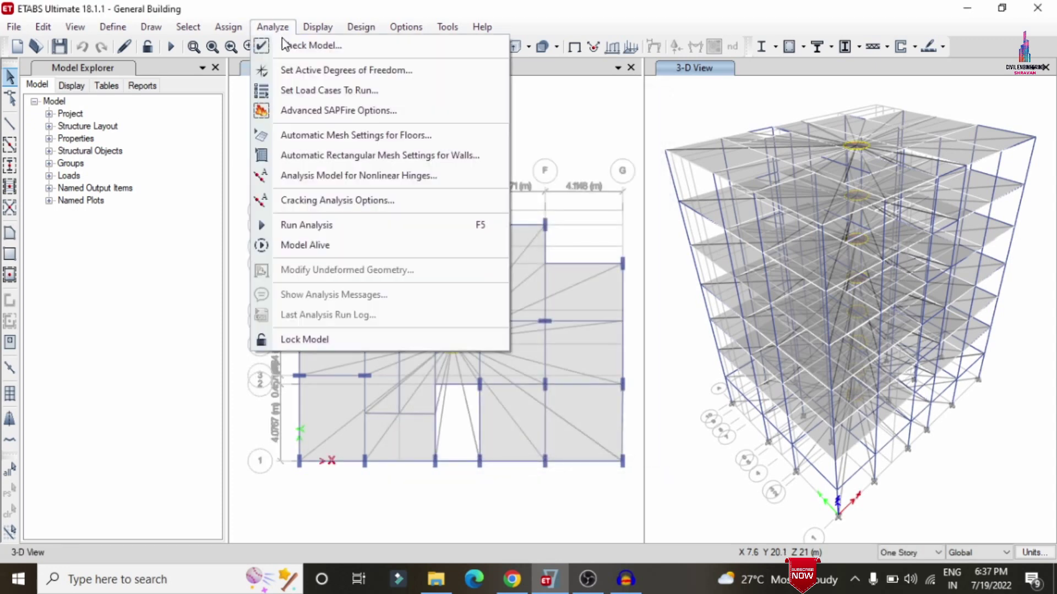
pyautogui.click(325, 92)
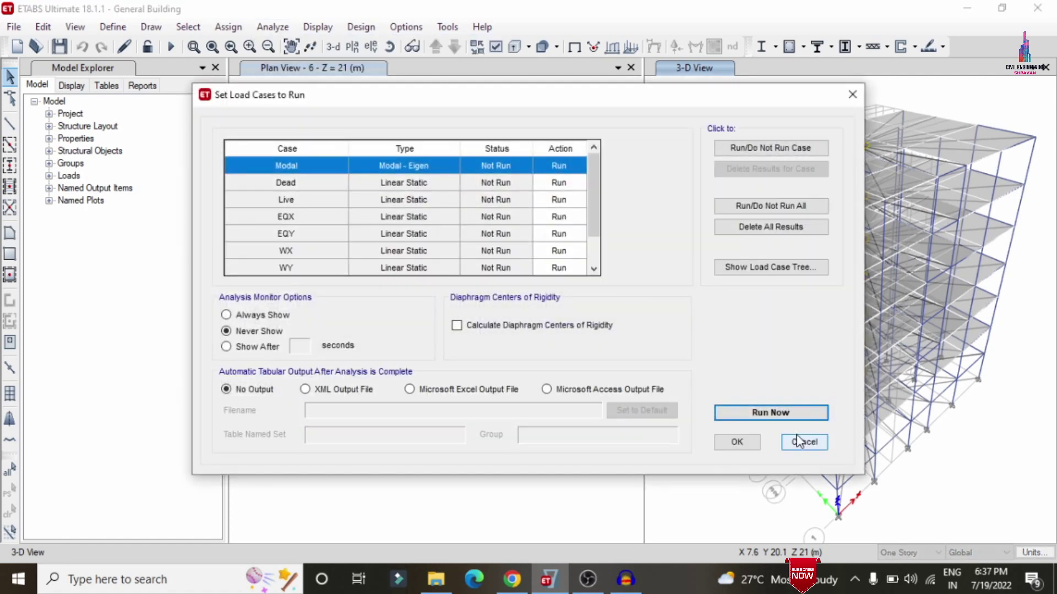
pyautogui.click(781, 413)
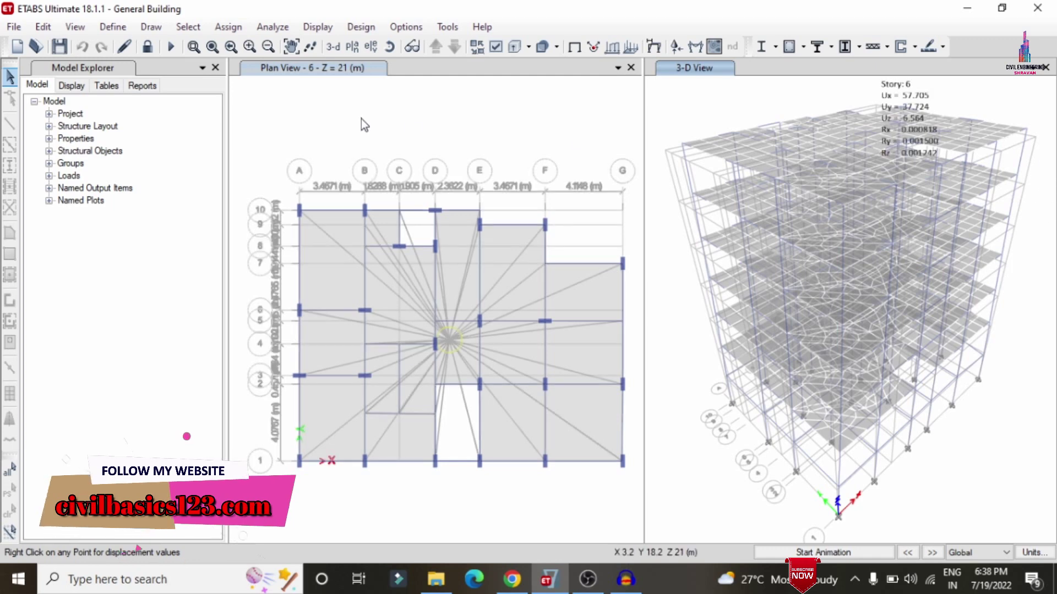
# Display the Dead-case Shear 2-2 and then Moment 3-3 frame force diagrams
pyautogui.click(317, 27)
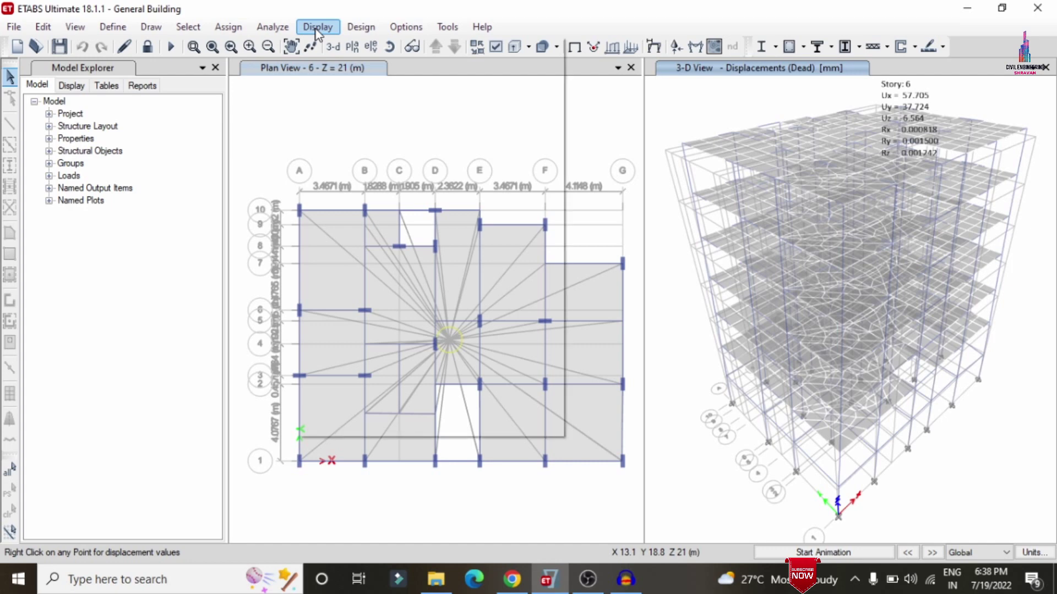
pyautogui.moveTo(358, 114)
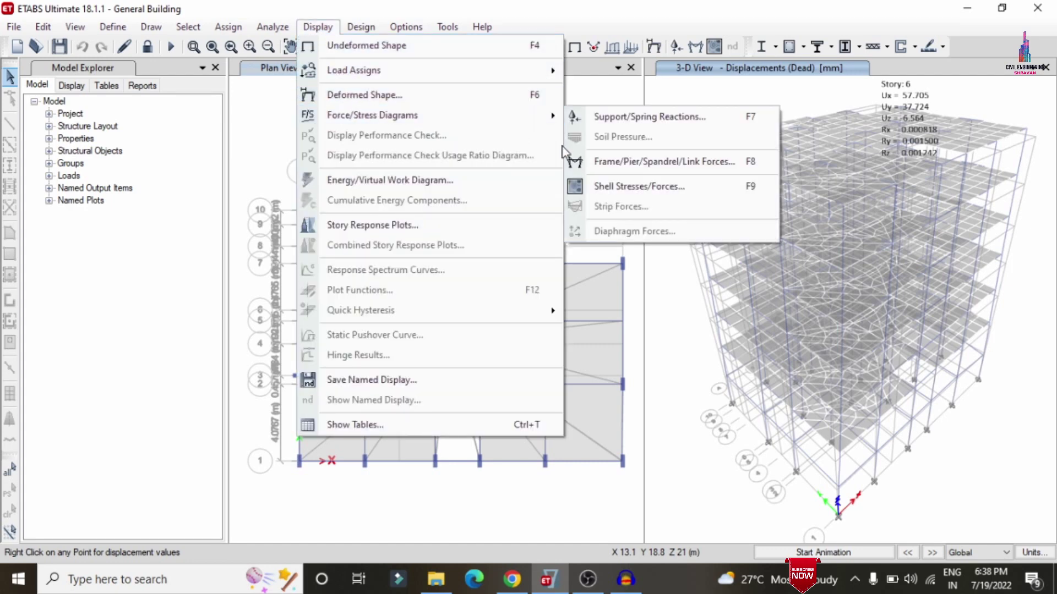
pyautogui.click(616, 162)
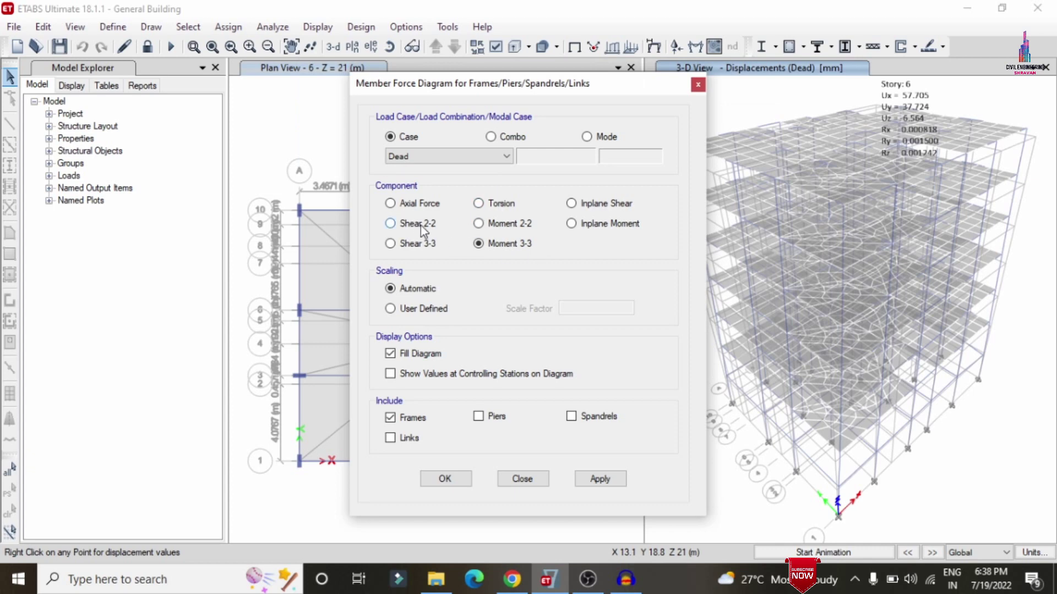
pyautogui.click(420, 225)
pyautogui.click(600, 479)
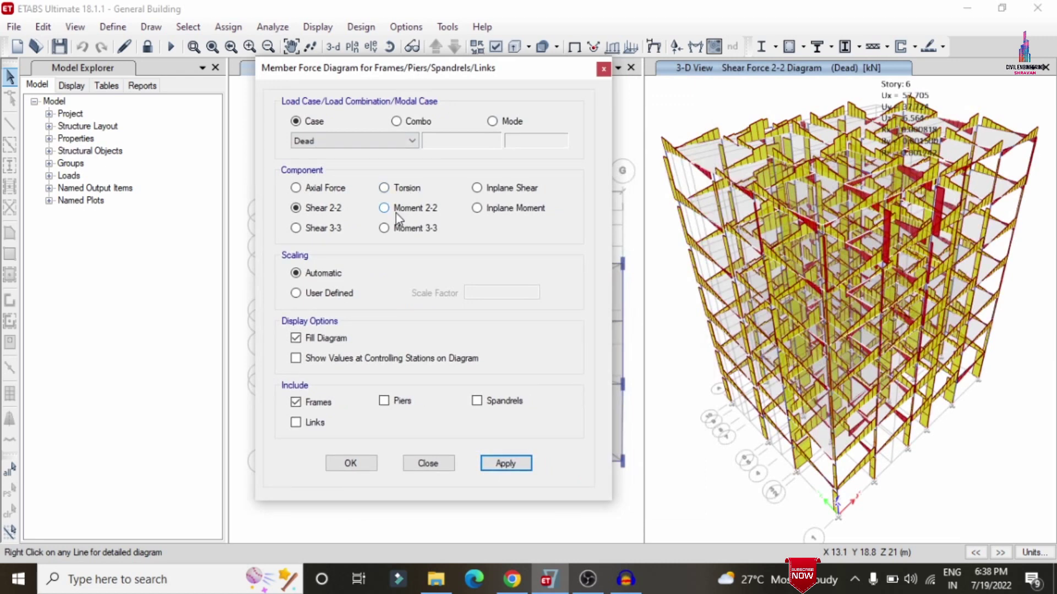
pyautogui.click(399, 228)
pyautogui.click(505, 469)
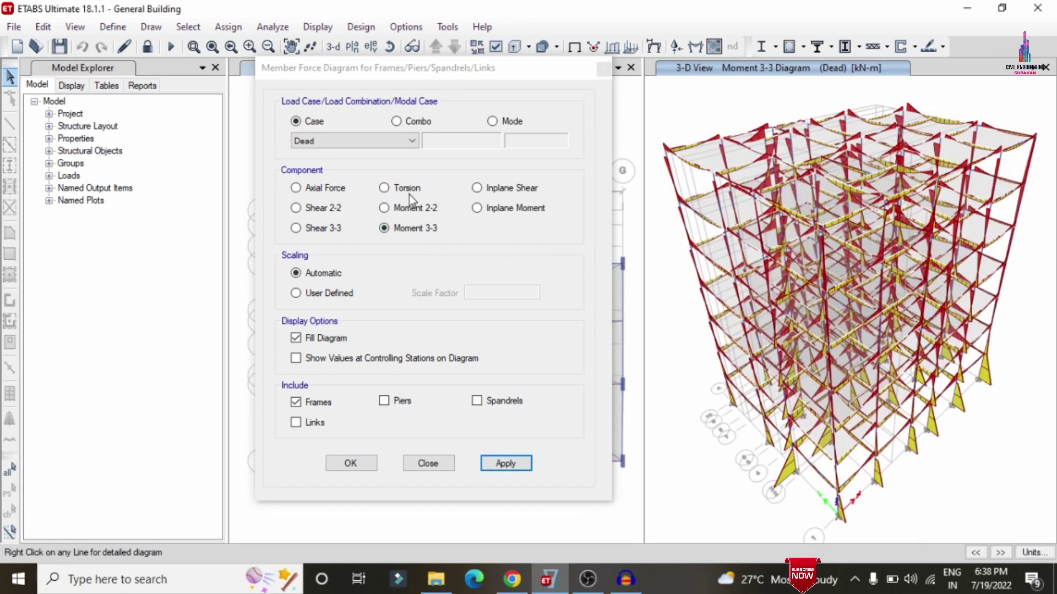
# Show the torsion diagram on the 3-D model, close the settings, and save
pyautogui.click(407, 189)
pyautogui.click(518, 464)
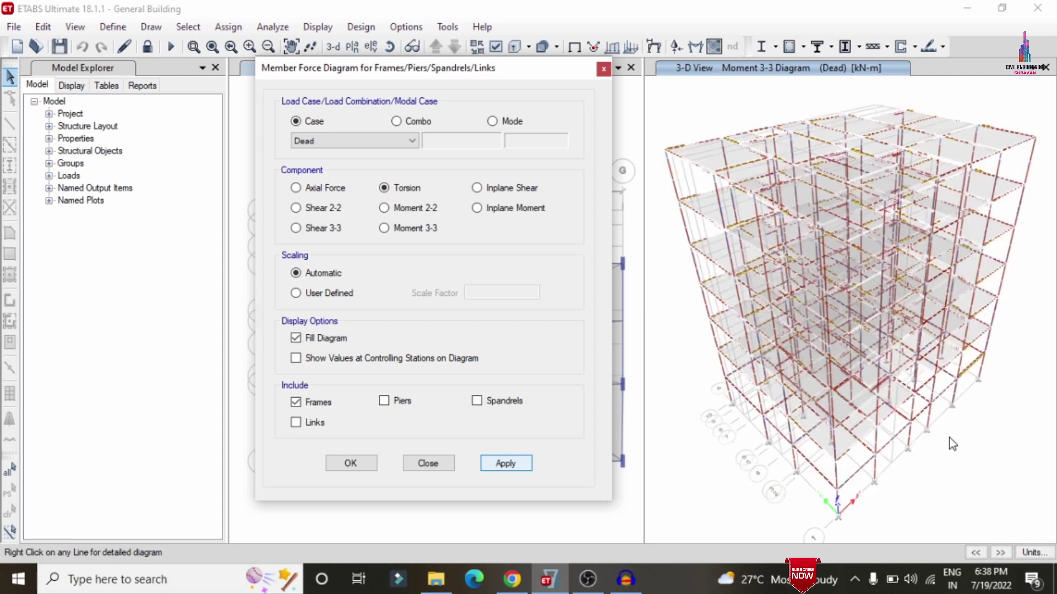
pyautogui.click(603, 70)
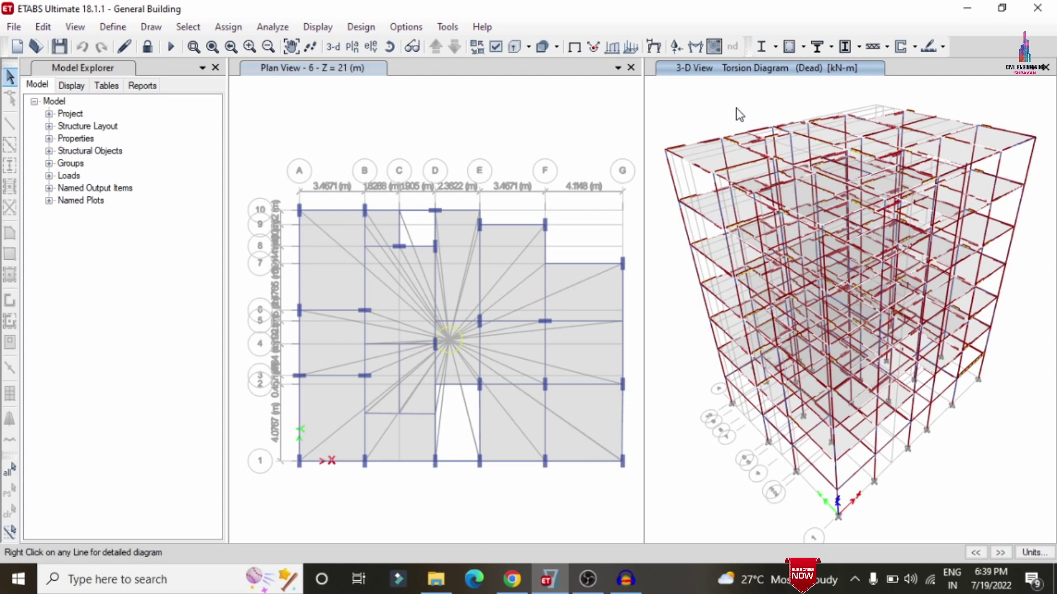
pyautogui.hotkey('ctrl', 's')
# Unlock the model and add X-direction layer A design strips on story 6
pyautogui.click(147, 48)
pyautogui.click(560, 346)
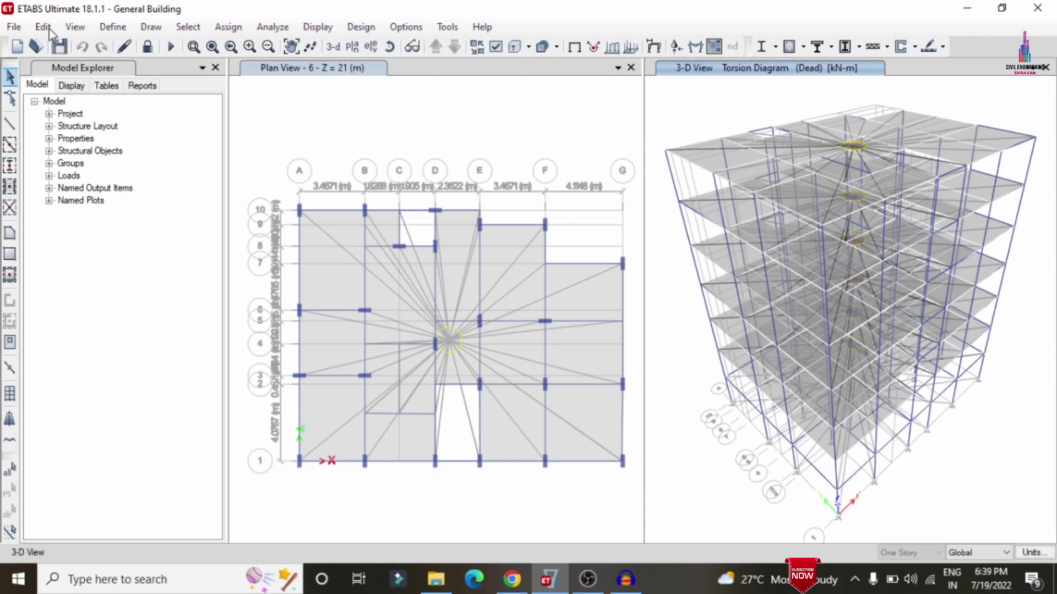
pyautogui.click(46, 27)
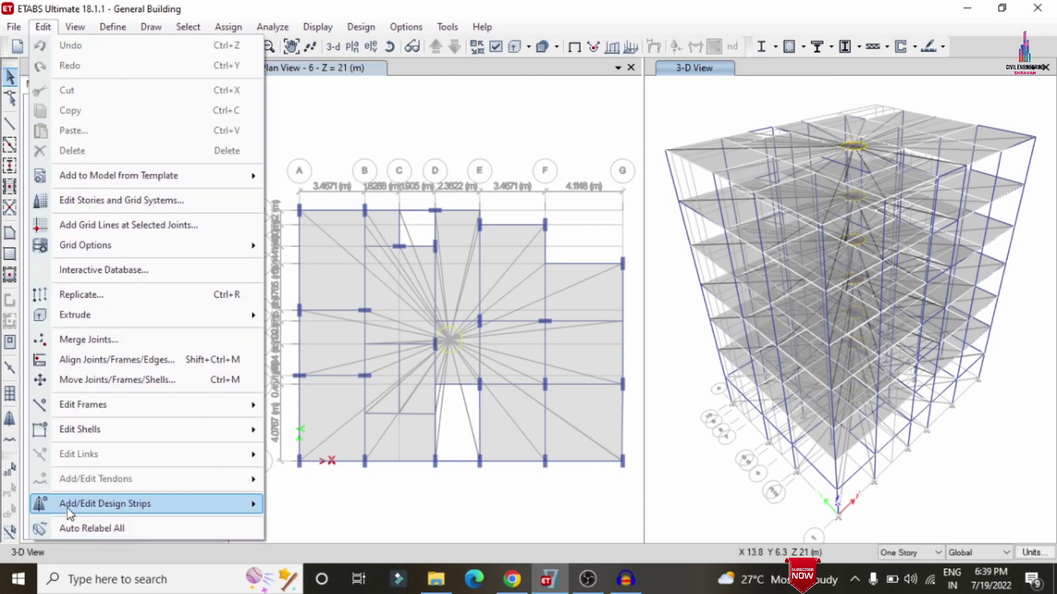
pyautogui.moveTo(189, 506)
pyautogui.click(330, 504)
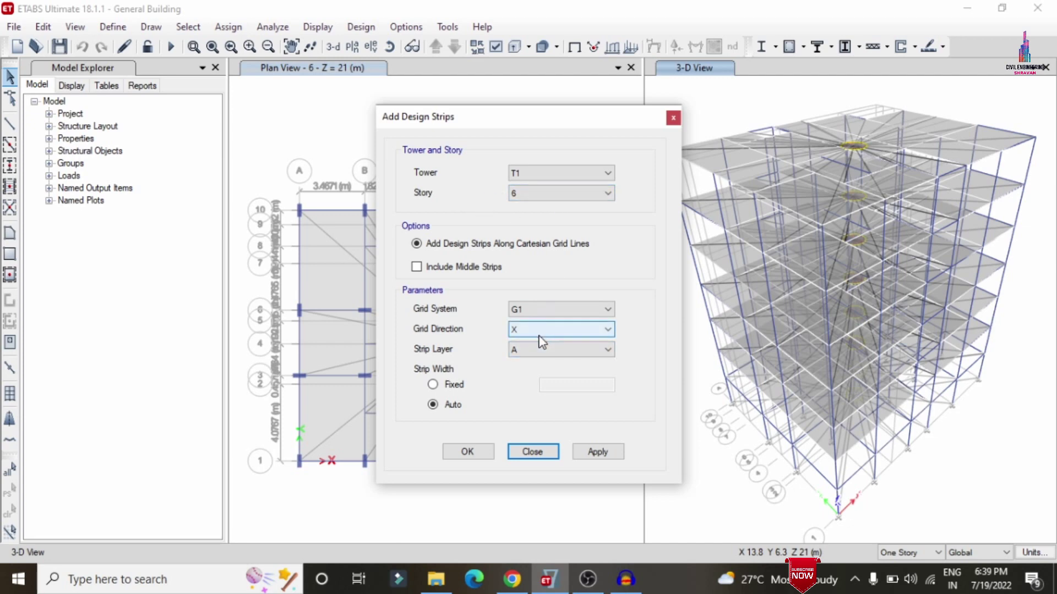
pyautogui.click(595, 452)
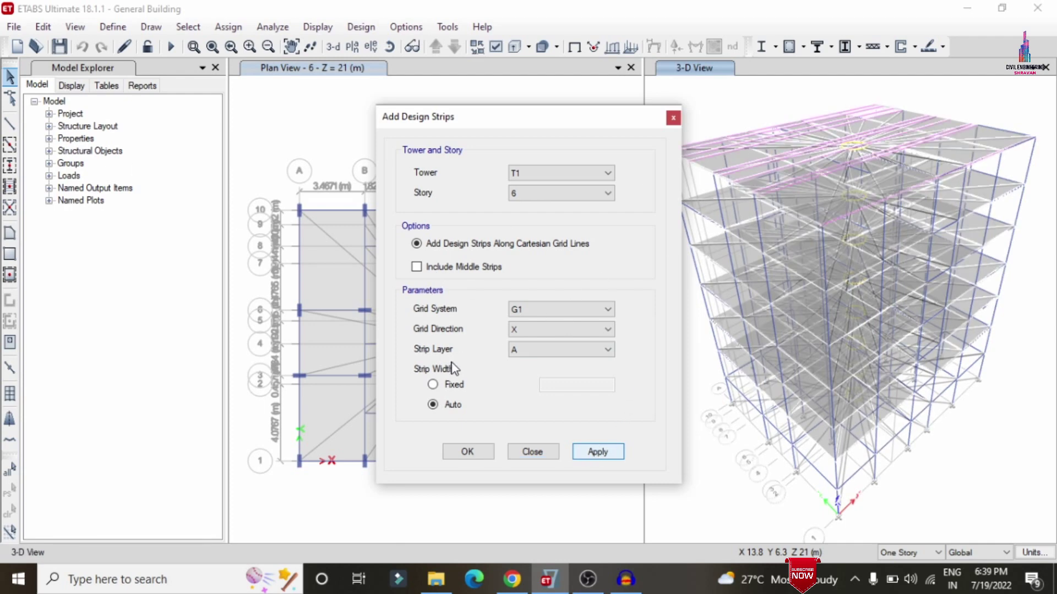
# Add Y-direction layer B design strips on story 6
pyautogui.click(578, 330)
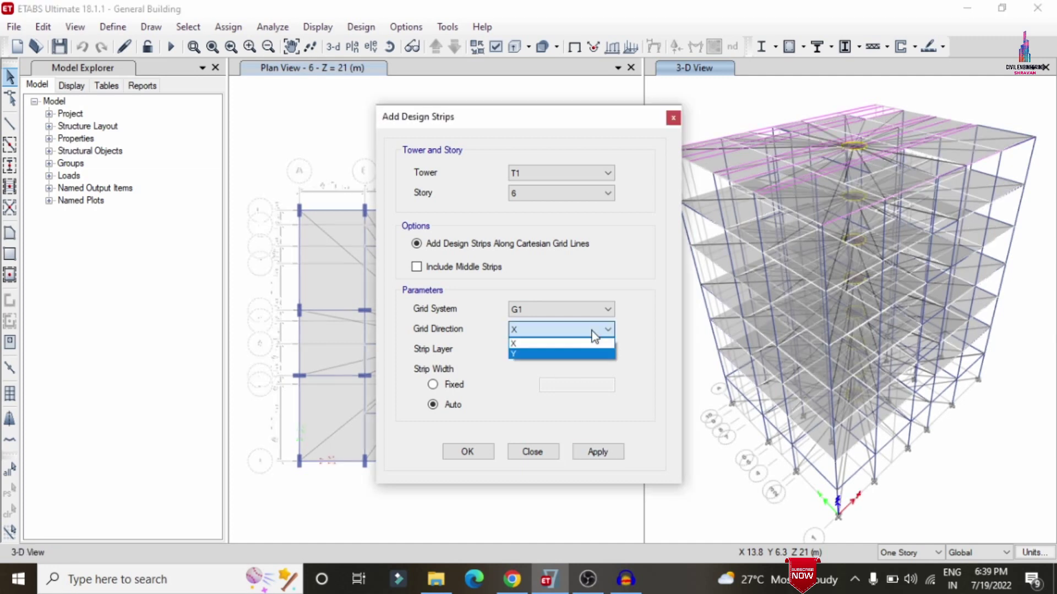
pyautogui.click(555, 355)
pyautogui.click(556, 349)
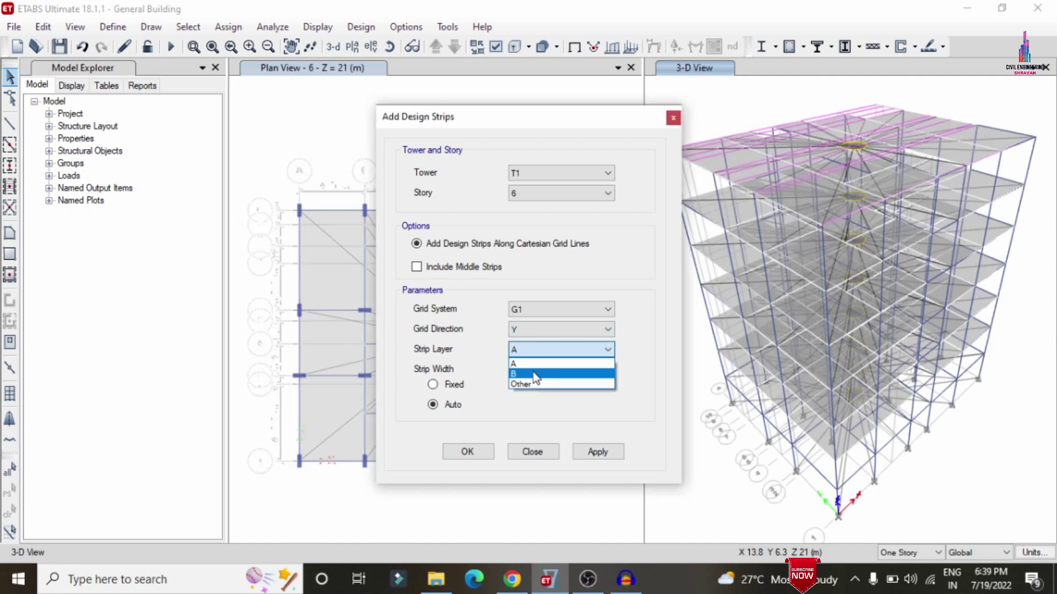
pyautogui.click(533, 372)
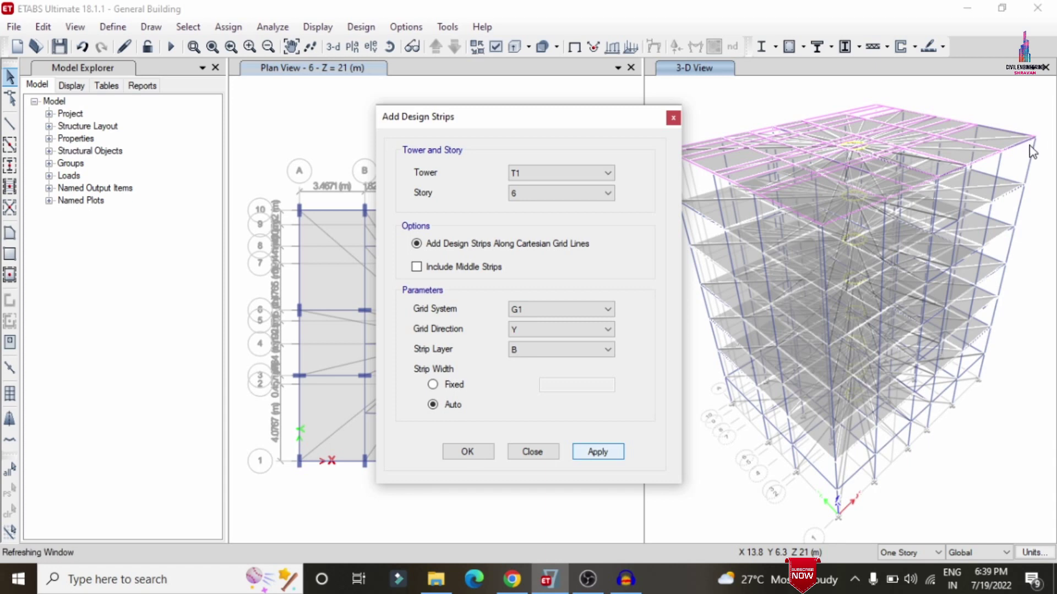
pyautogui.click(1022, 196)
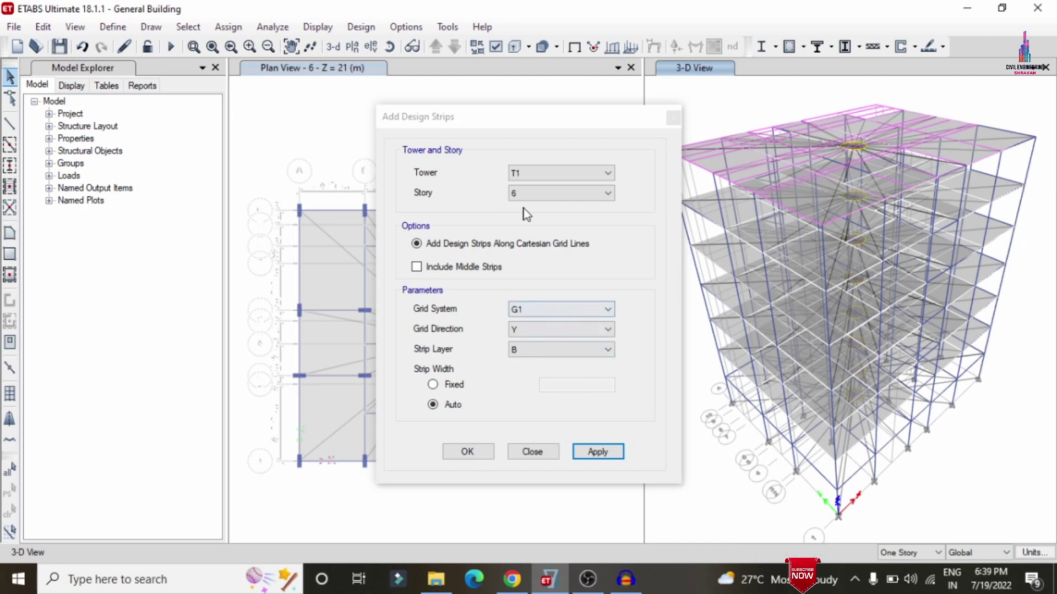
# Add the same design strips to each of the next three stories down
pyautogui.click(608, 193)
pyautogui.click(556, 213)
pyautogui.click(592, 457)
pyautogui.click(607, 193)
pyautogui.click(556, 233)
pyautogui.click(589, 453)
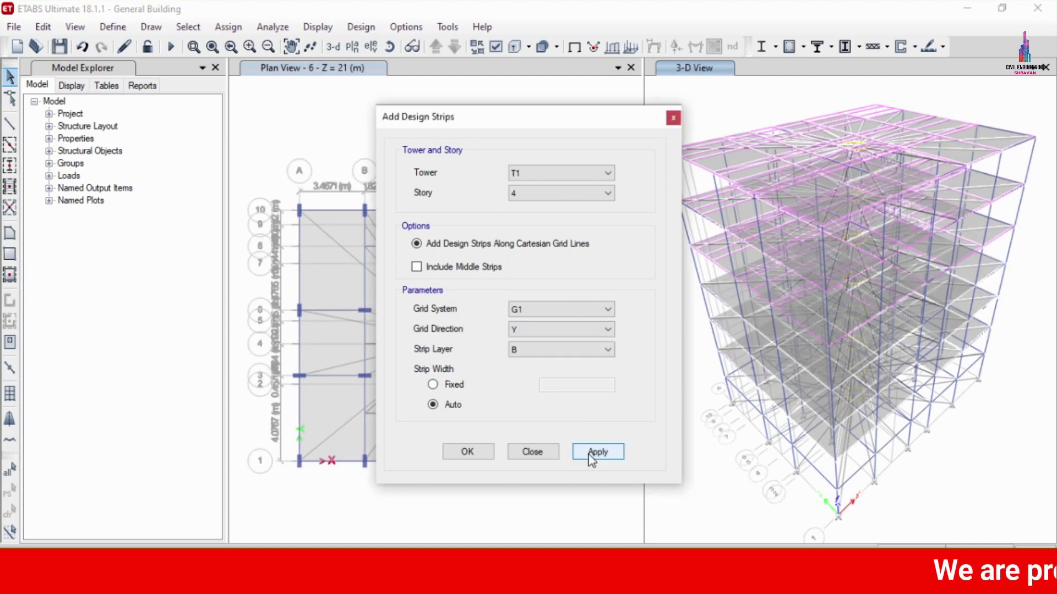
pyautogui.click(608, 193)
pyautogui.click(555, 254)
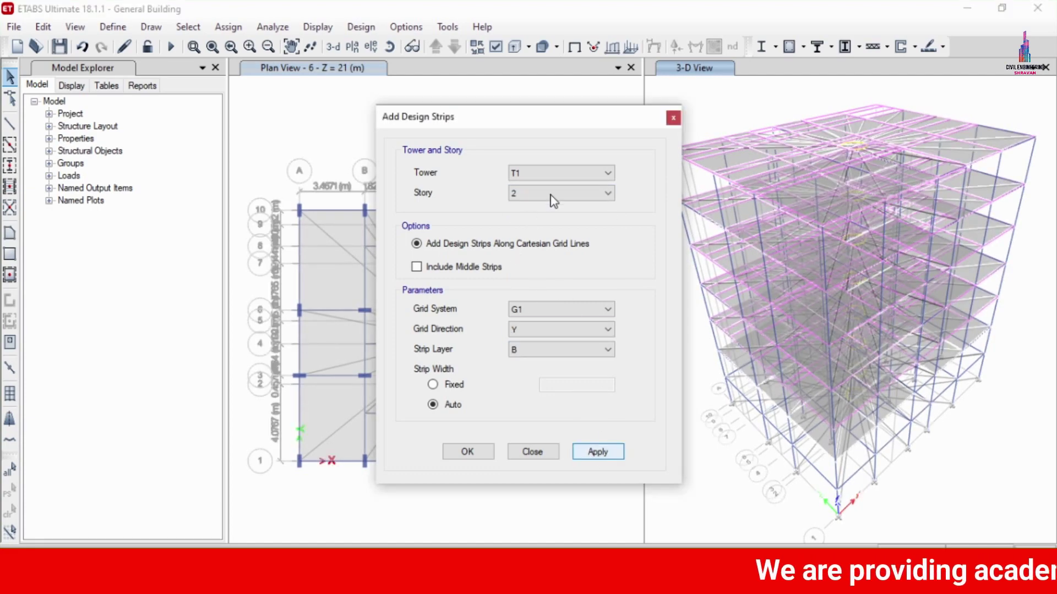
pyautogui.click(595, 452)
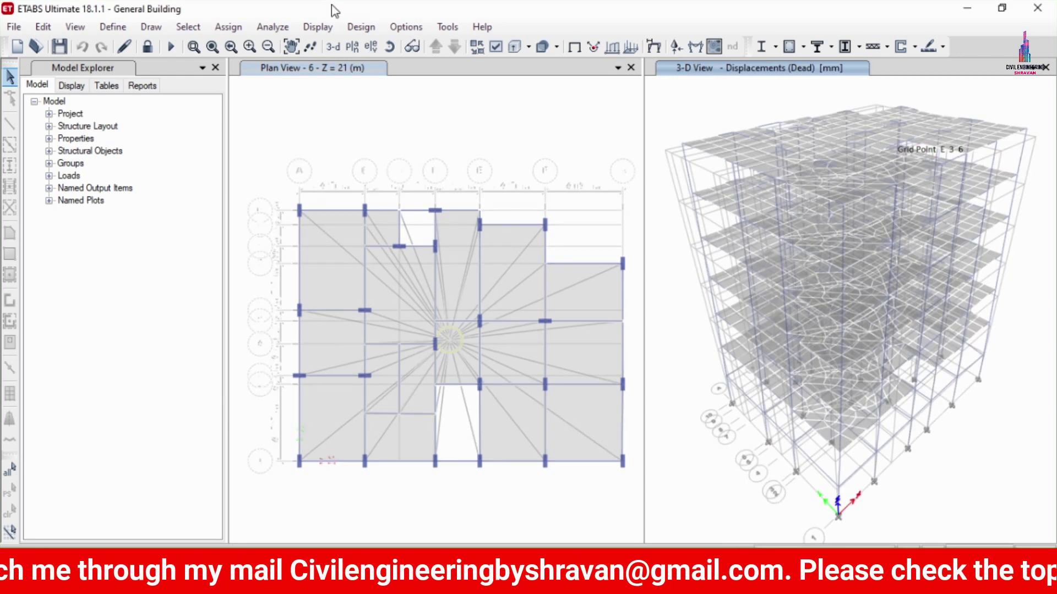
# Accept the IS 456:2000 concrete frame design preferences
pyautogui.click(364, 27)
pyautogui.moveTo(407, 69)
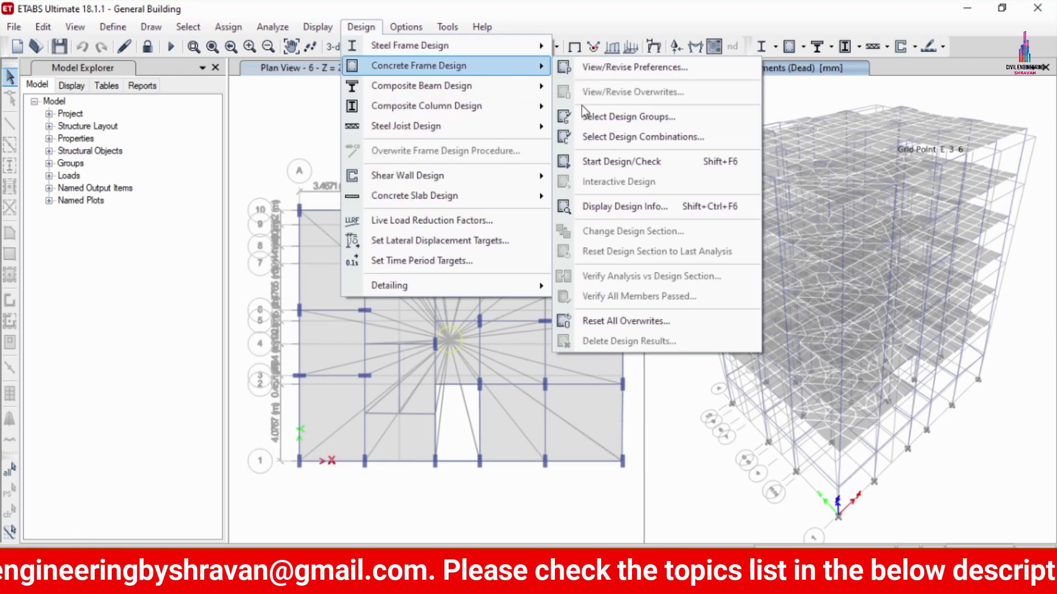
pyautogui.click(621, 74)
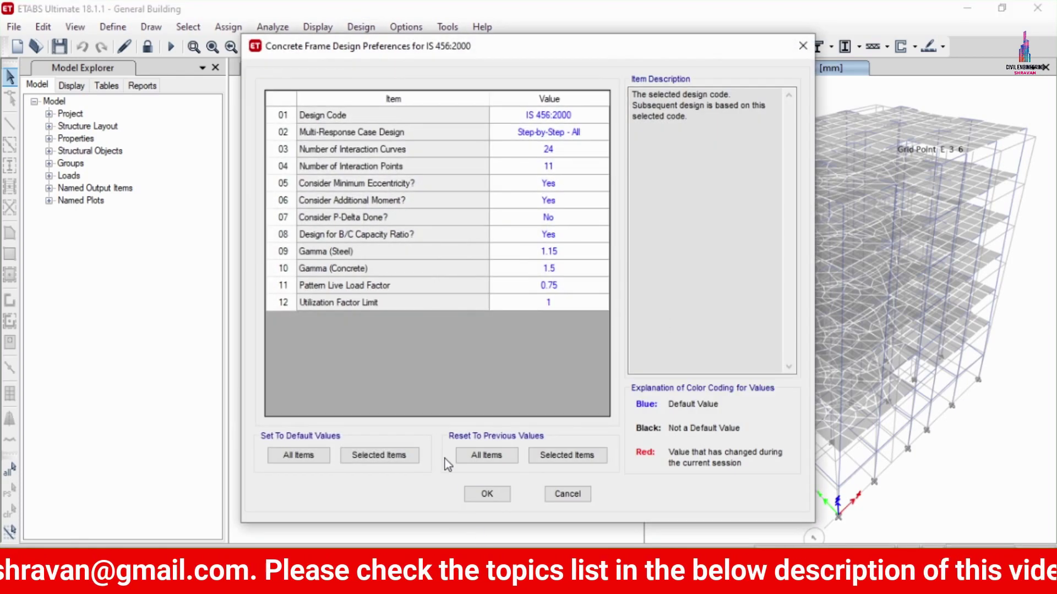
pyautogui.click(483, 494)
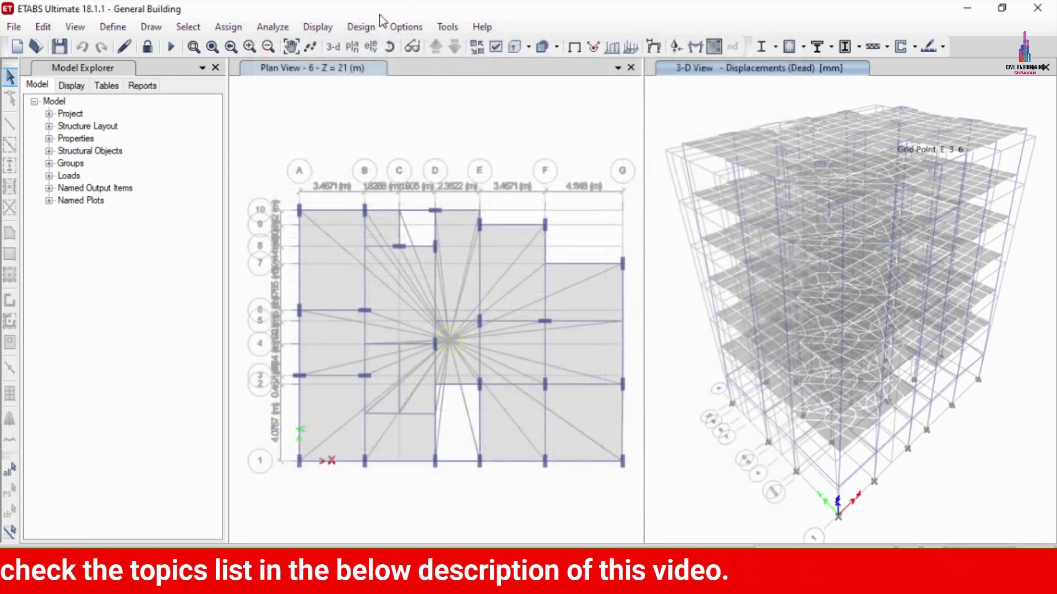
# Run the concrete frame design check to show longitudinal reinforcing
pyautogui.click(360, 26)
pyautogui.moveTo(391, 65)
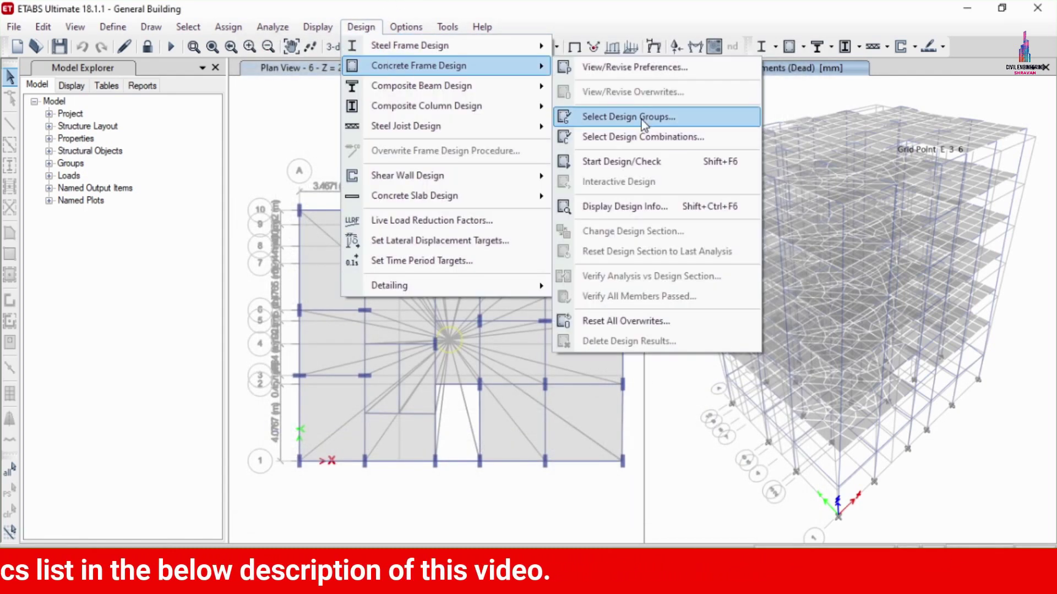
pyautogui.click(660, 161)
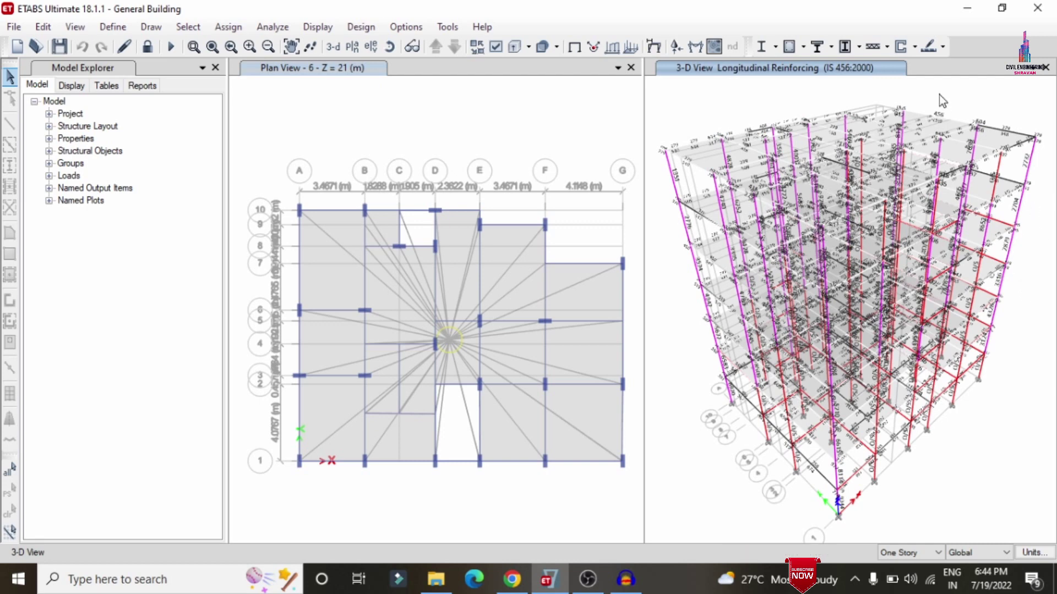
pyautogui.click(942, 47)
pyautogui.click(938, 59)
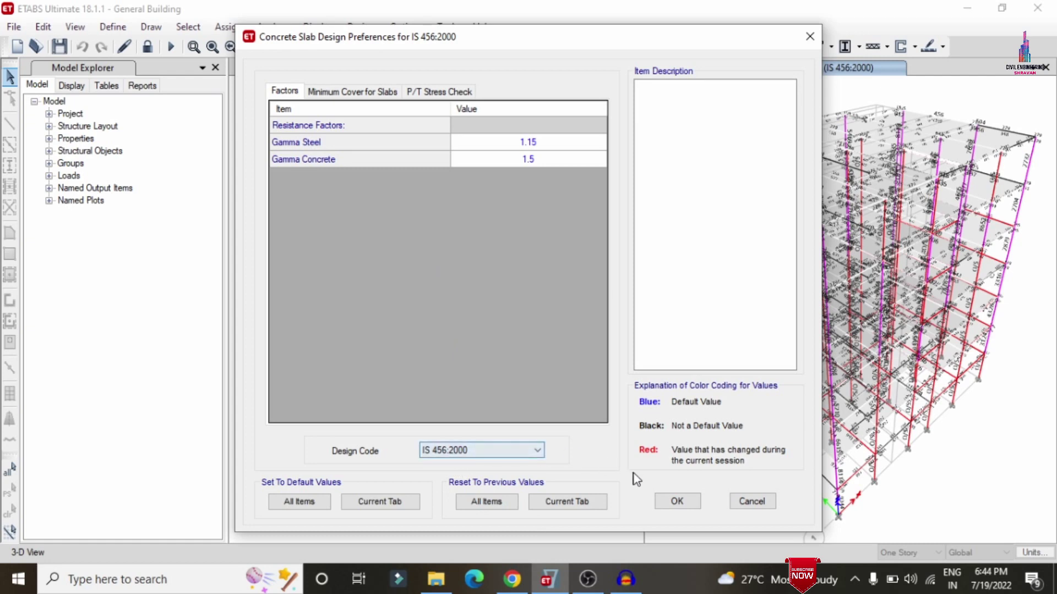
# Accept IS 456:2000 slab design preferences and select stories 1 through 6 for design
pyautogui.click(678, 501)
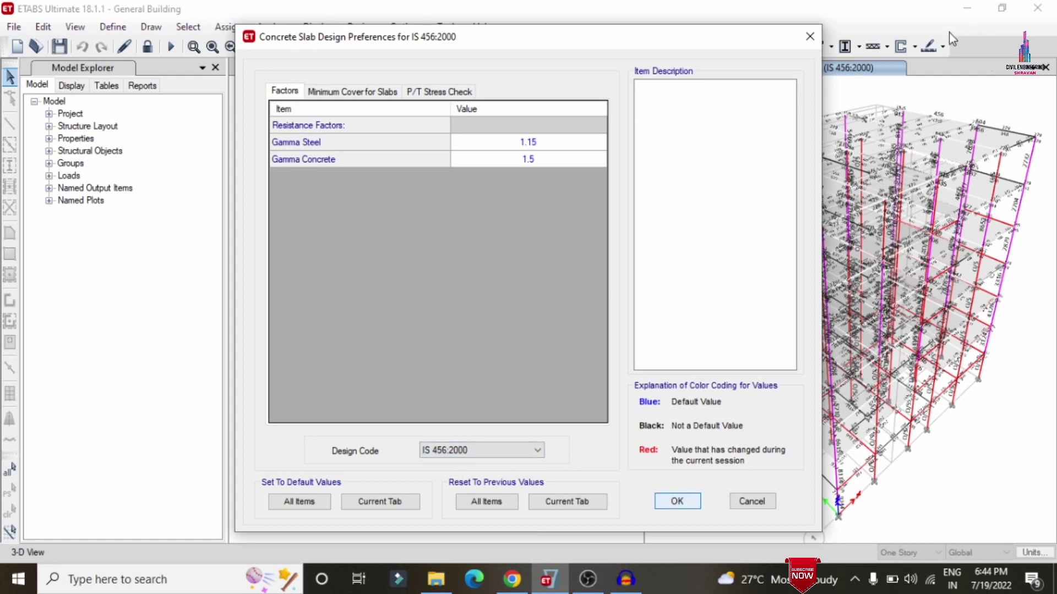
pyautogui.click(941, 49)
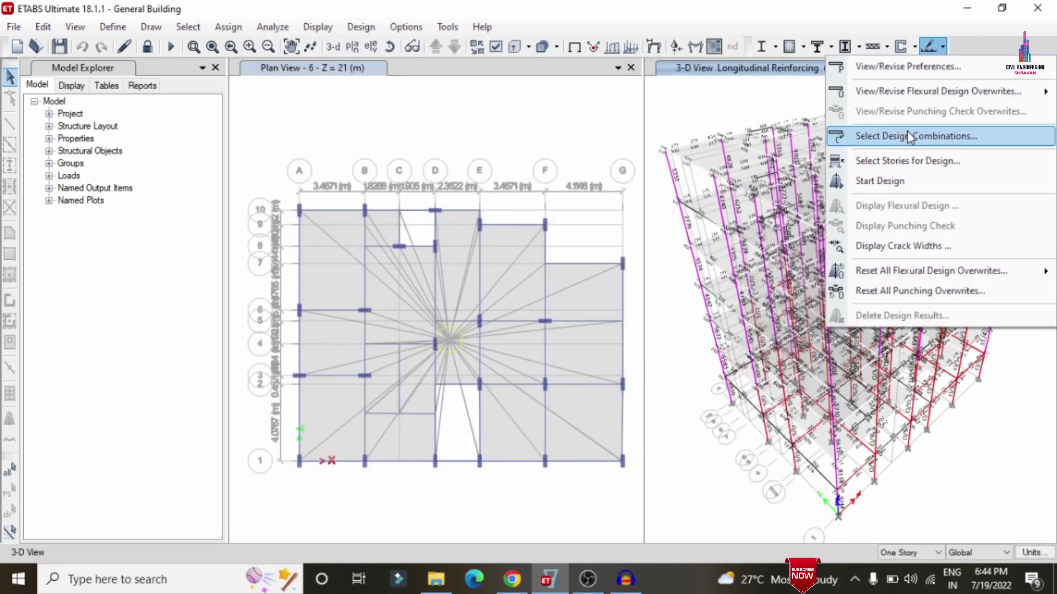
pyautogui.click(912, 160)
pyautogui.moveTo(460, 125); pyautogui.dragTo(462, 179)
pyautogui.click(493, 463)
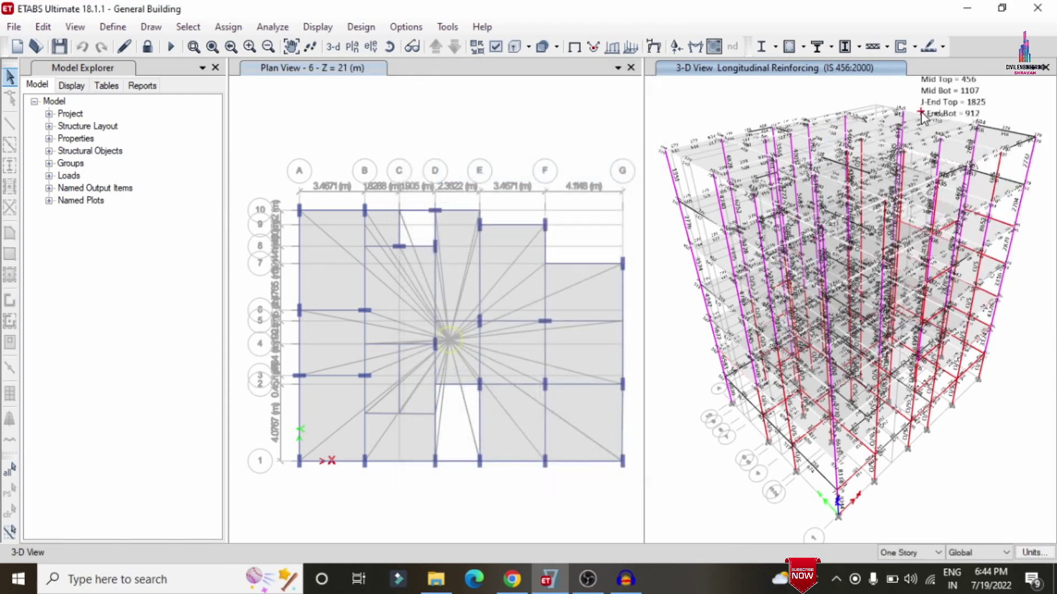
# Run the slab strip design, save the model with Ctrl+S, and close ETABS
pyautogui.click(942, 46)
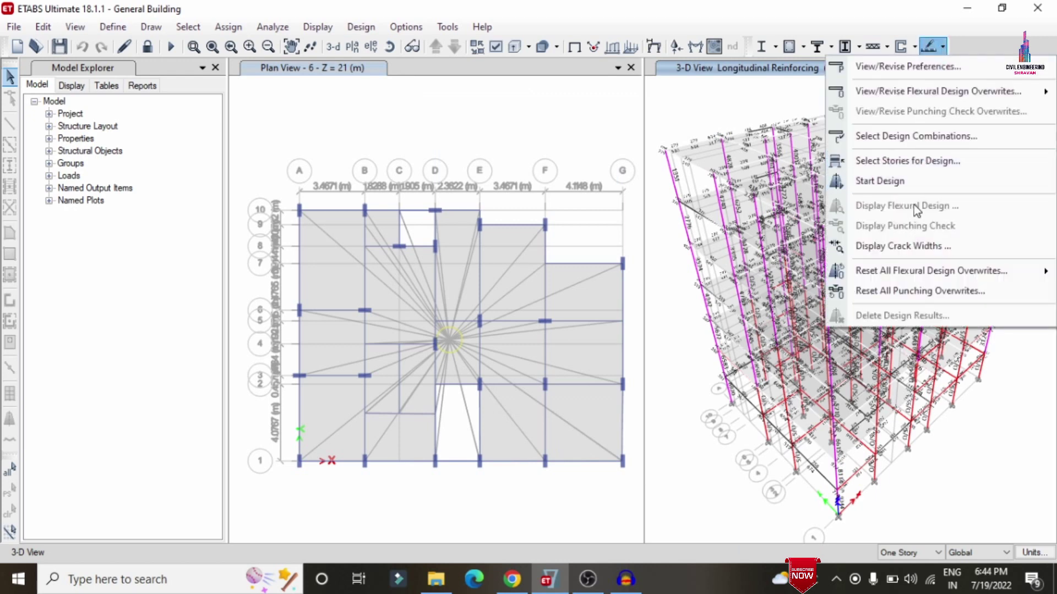
pyautogui.click(896, 183)
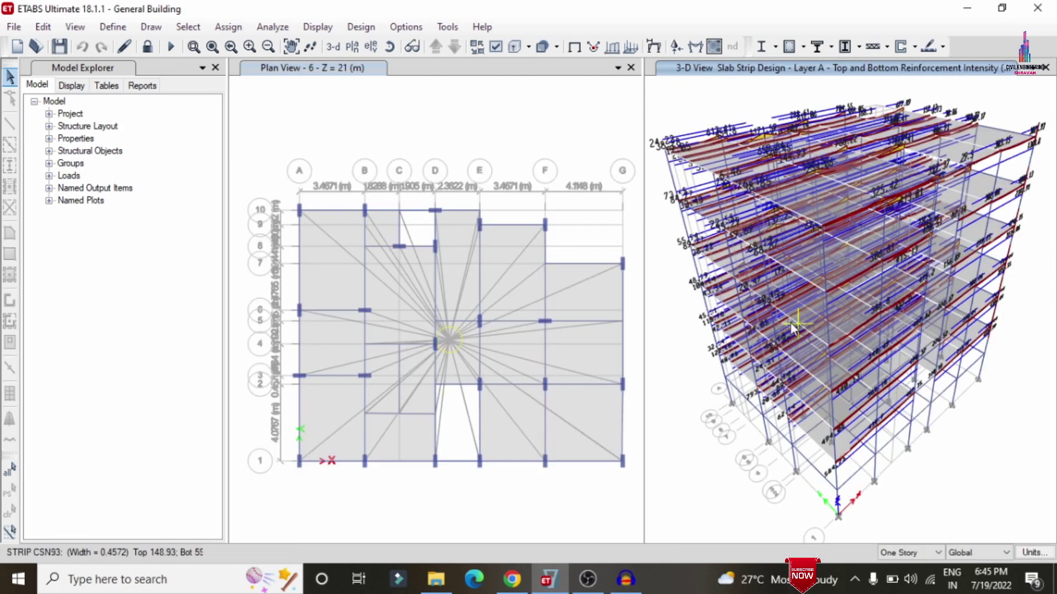
pyautogui.hotkey('ctrl', 's')
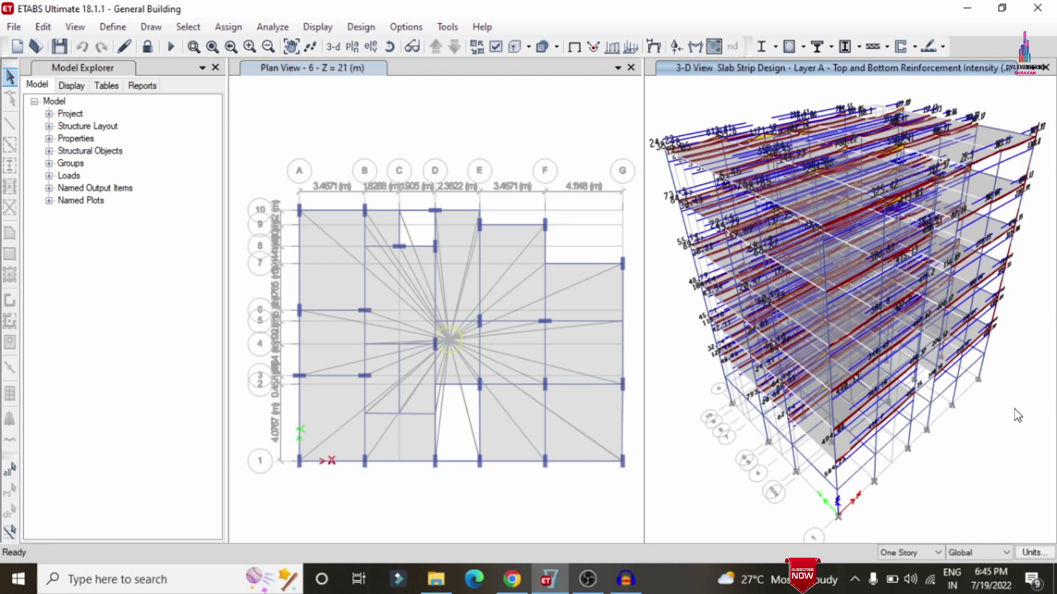
pyautogui.click(1038, 7)
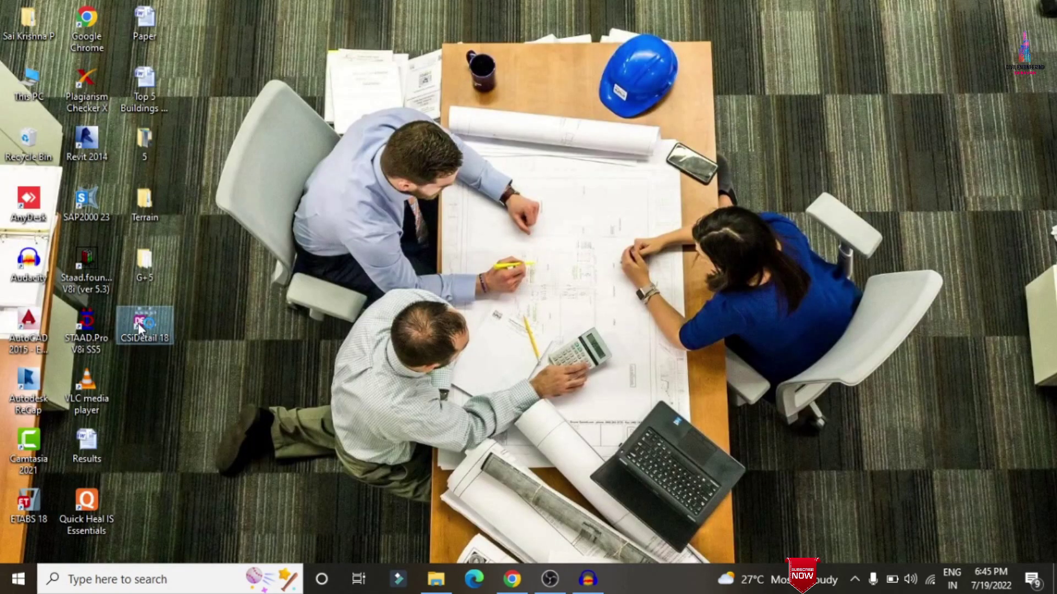
# Launch CSiDetail maximized and import General Building.EDB from the Desktop's G+5 folder
pyautogui.doubleClick(145, 324)
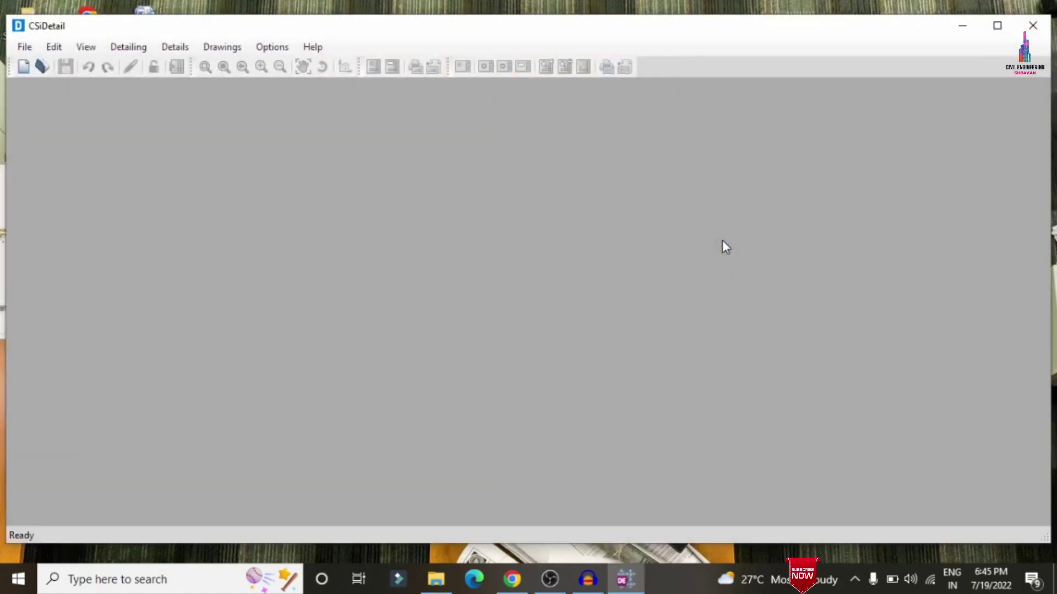
pyautogui.click(1002, 25)
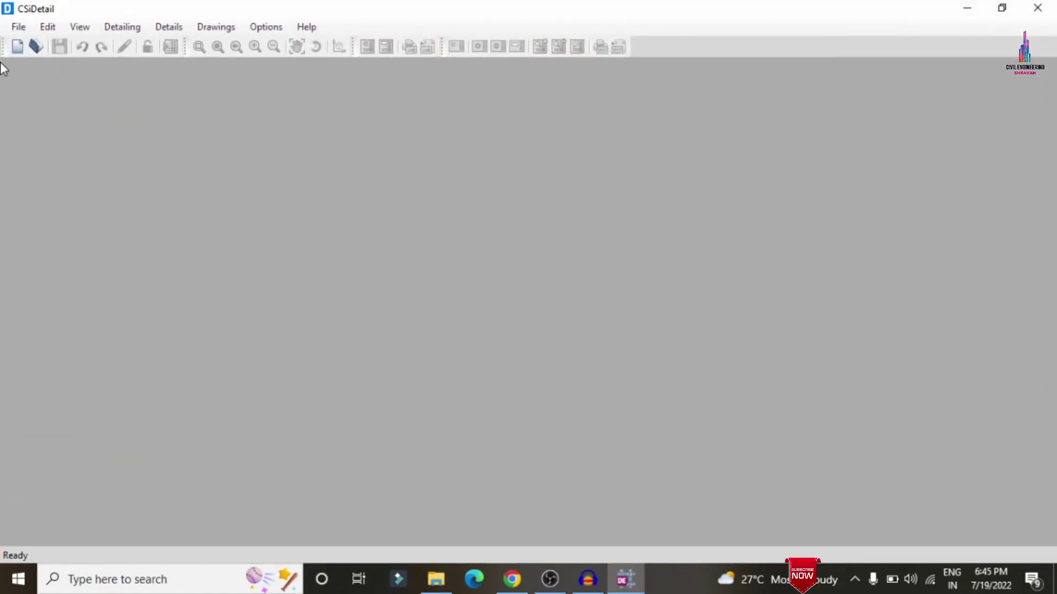
pyautogui.click(19, 27)
pyautogui.click(35, 44)
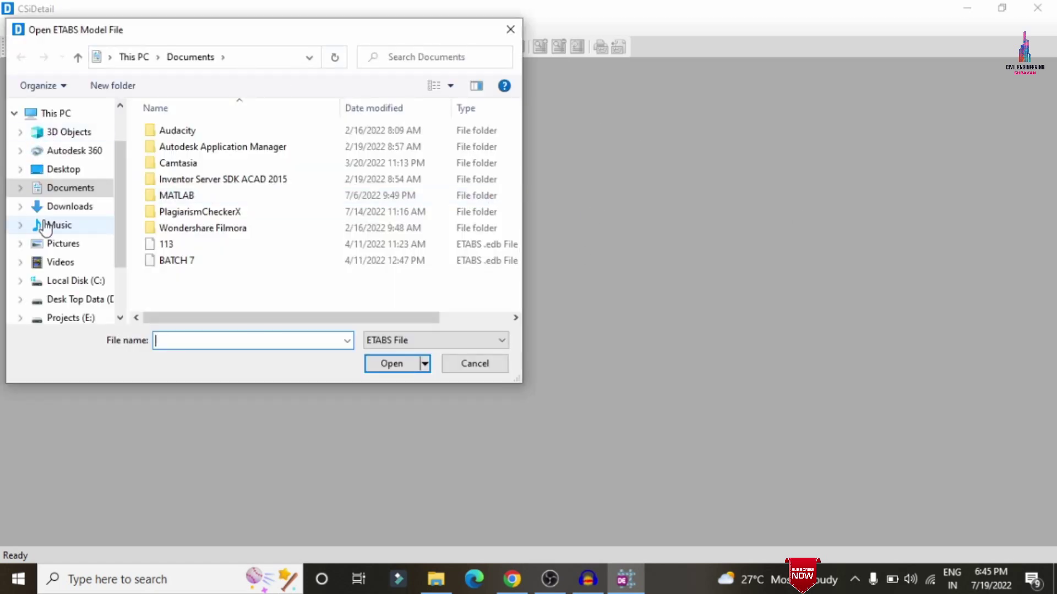
pyautogui.click(59, 170)
pyautogui.doubleClick(167, 147)
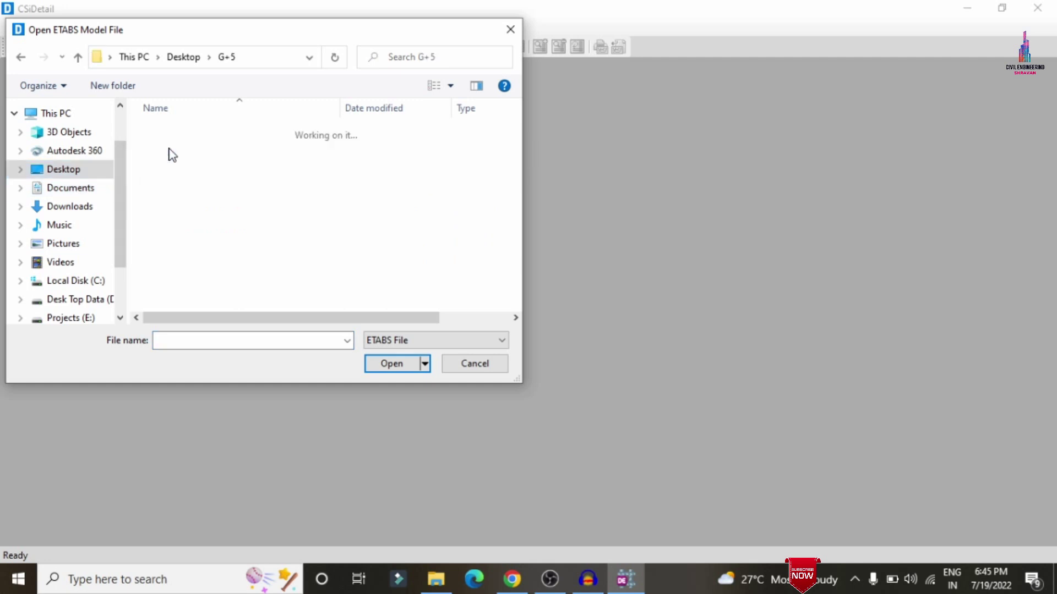
pyautogui.click(187, 132)
pyautogui.doubleClick(188, 133)
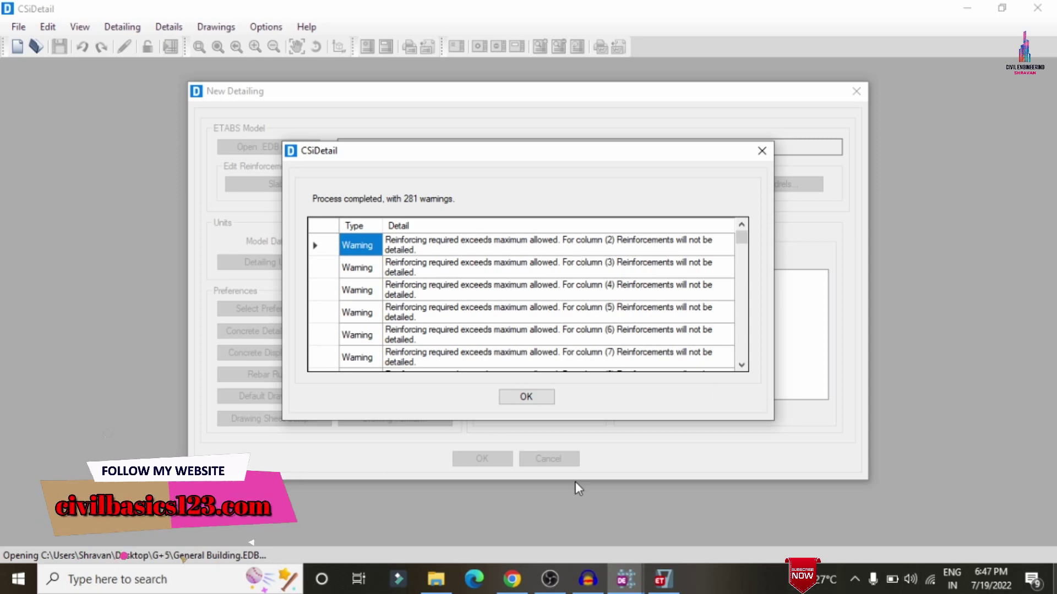
# Set detailing units to Metric with SI (25) rebar set, Kilonewton force and Ton rebar weight
pyautogui.click(527, 396)
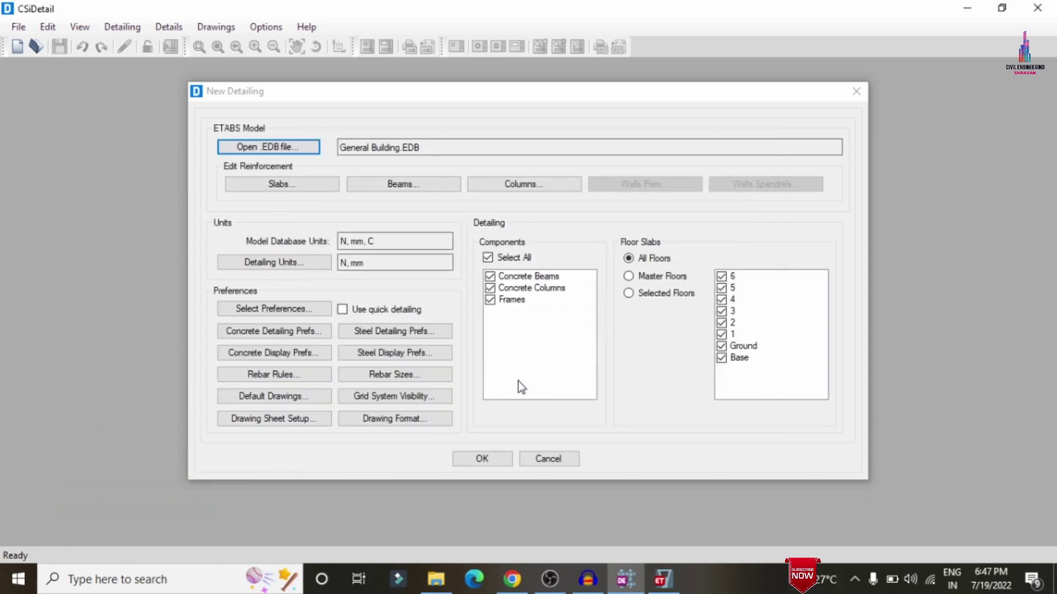
pyautogui.click(275, 263)
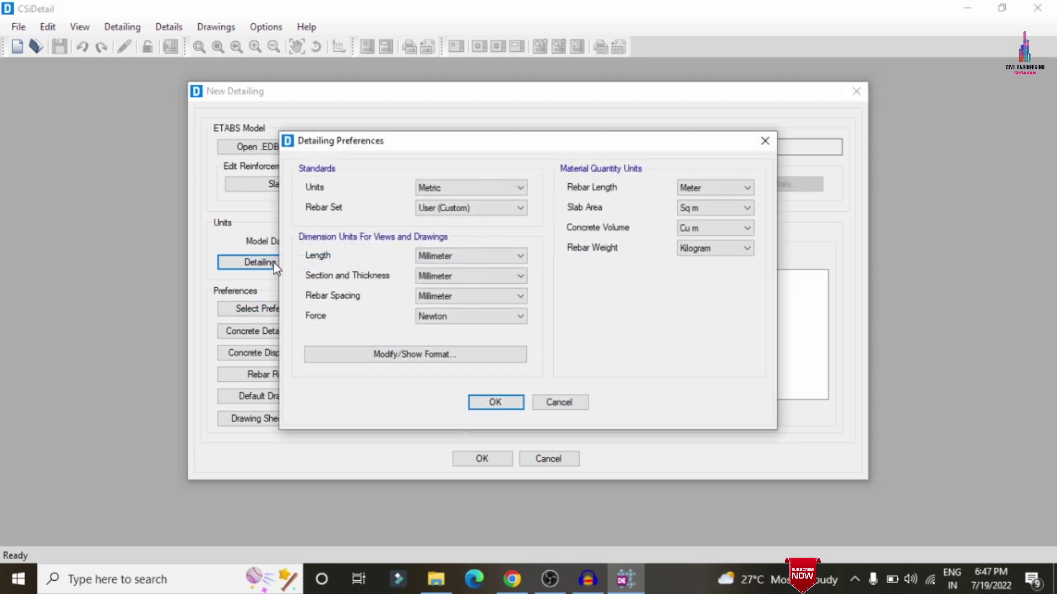
pyautogui.click(440, 190)
pyautogui.click(443, 212)
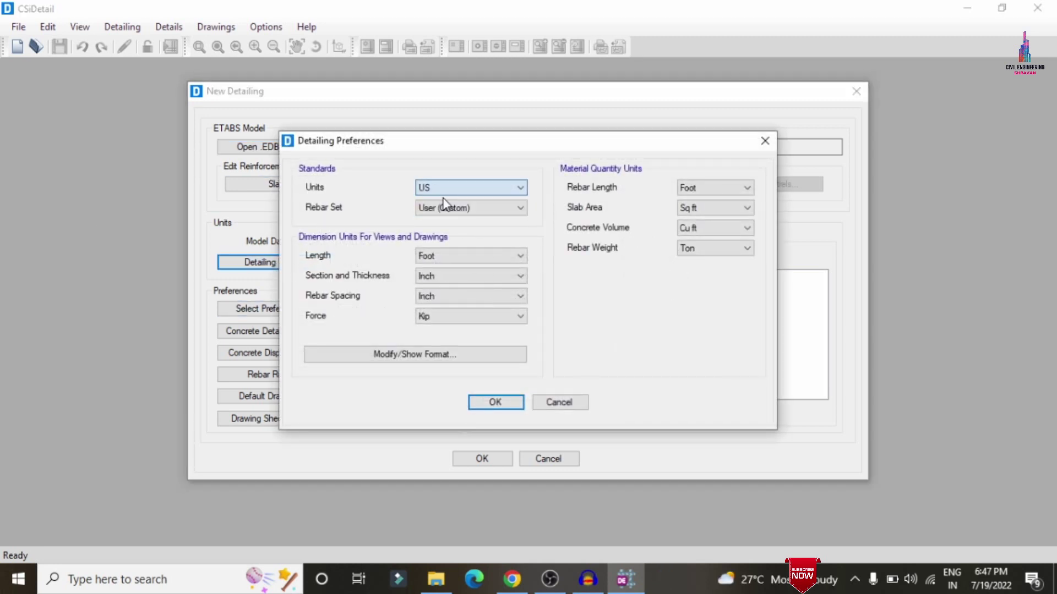
pyautogui.click(440, 190)
pyautogui.click(441, 209)
pyautogui.click(438, 210)
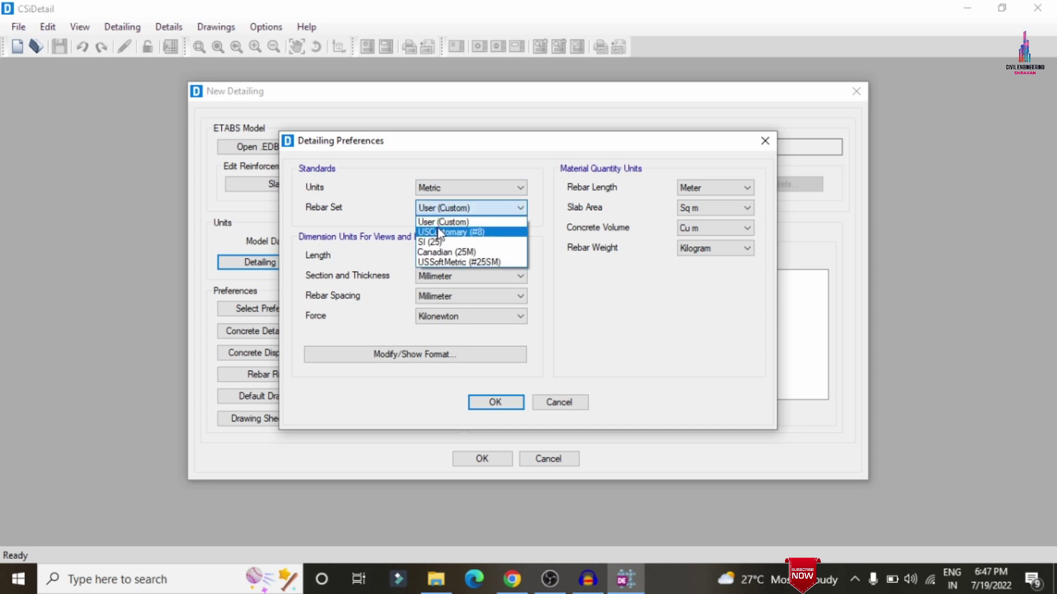
pyautogui.click(437, 239)
pyautogui.click(440, 316)
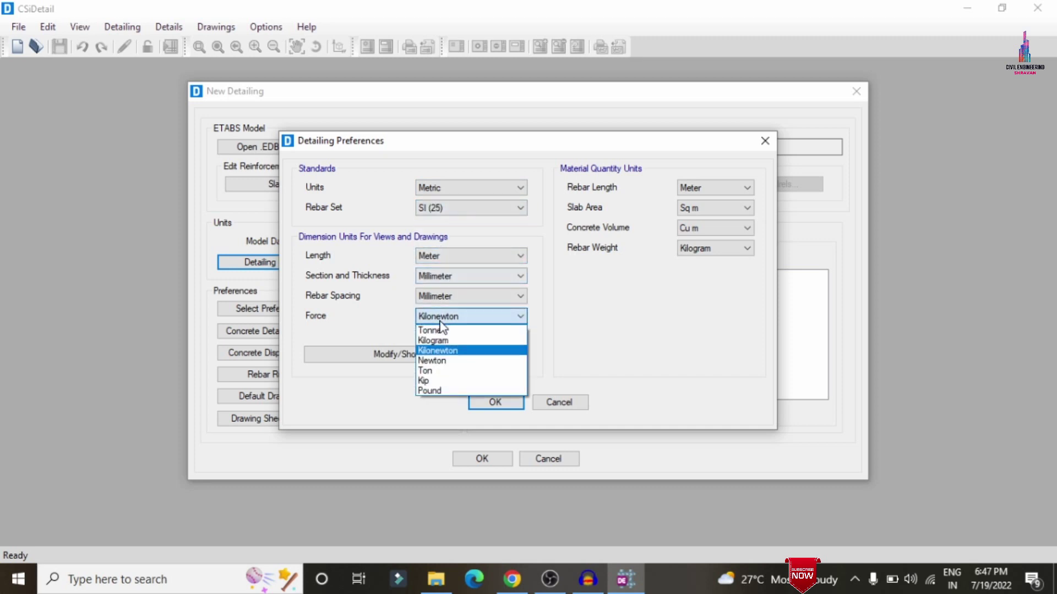
pyautogui.click(441, 351)
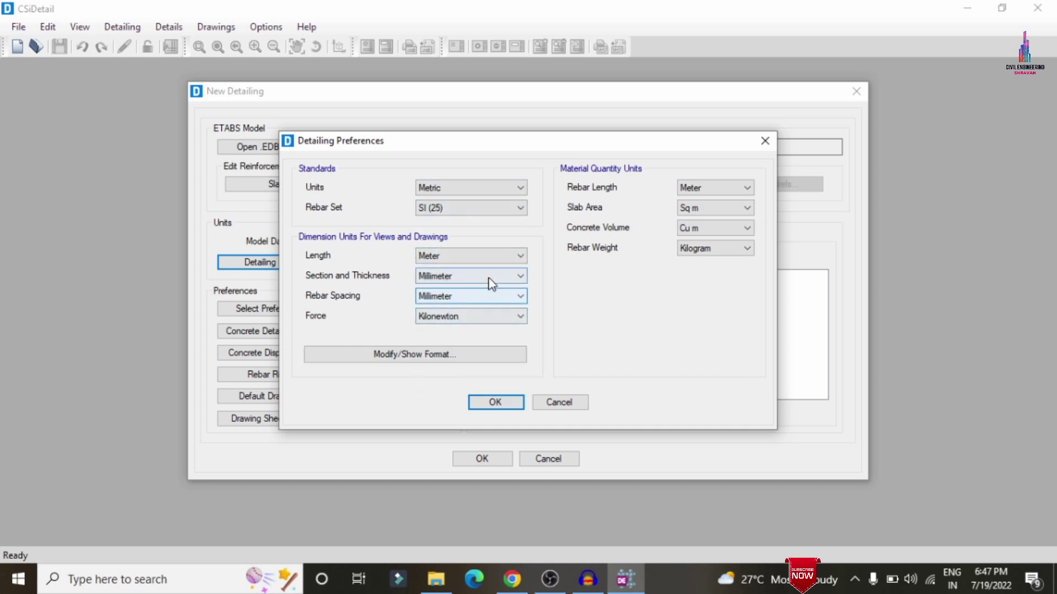
pyautogui.click(702, 252)
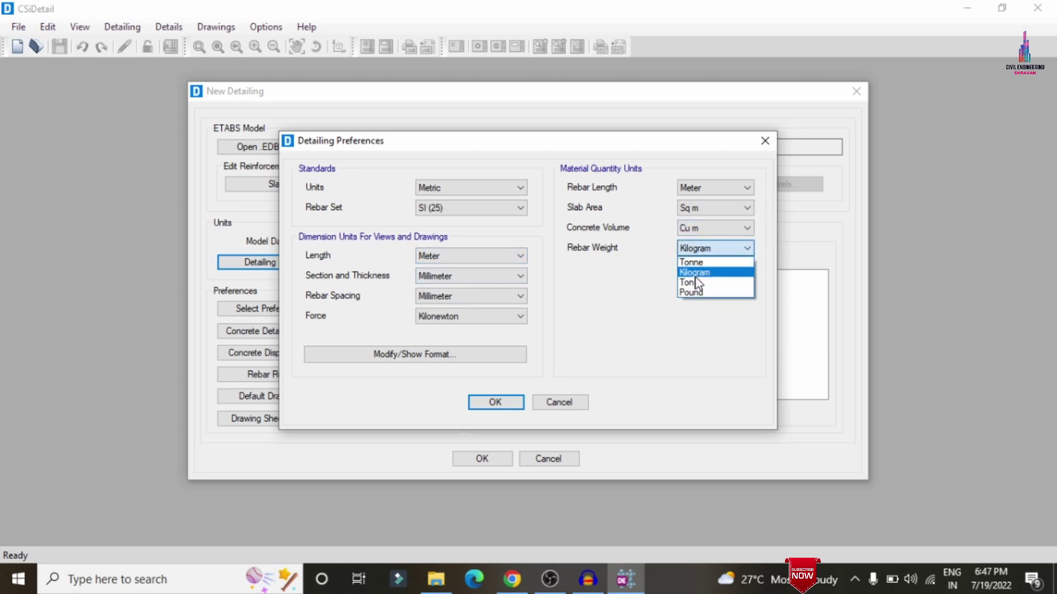
pyautogui.click(698, 282)
pyautogui.click(491, 405)
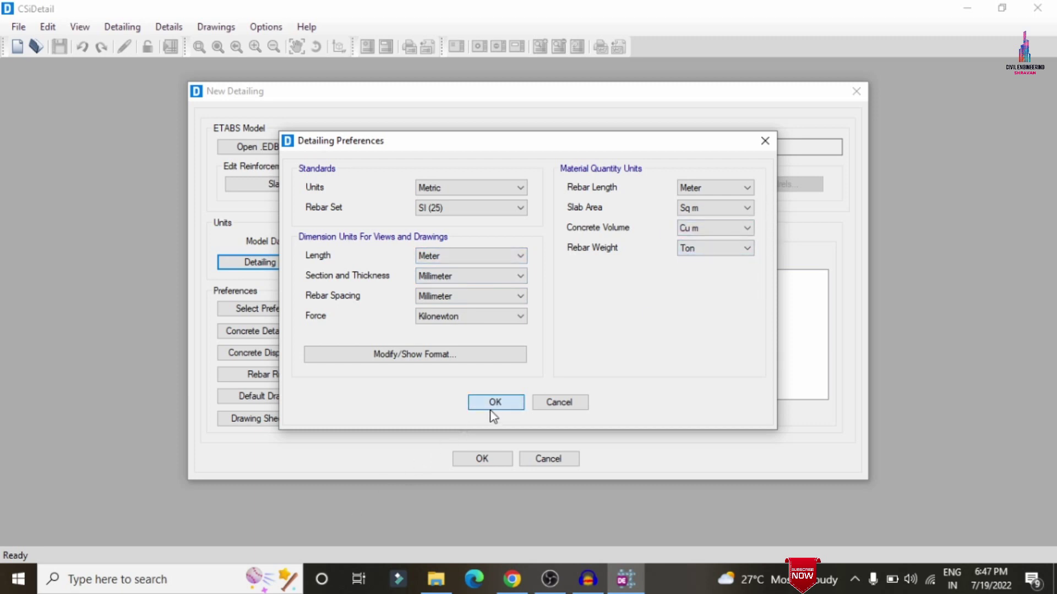
# Use standard preferences based on IS 456:2000
pyautogui.click(280, 311)
pyautogui.click(457, 297)
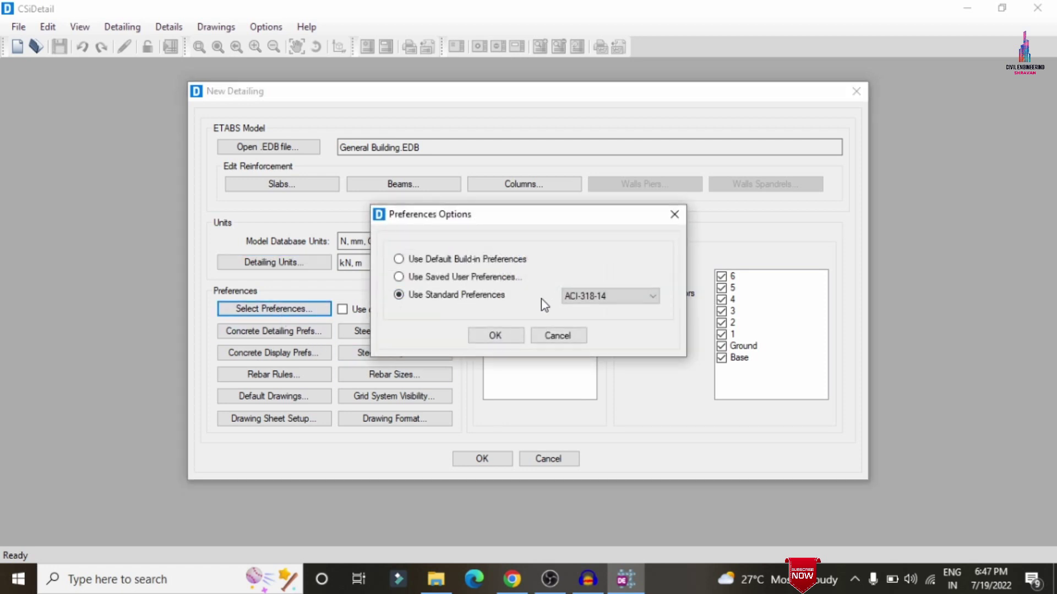
pyautogui.click(574, 297)
pyautogui.click(578, 321)
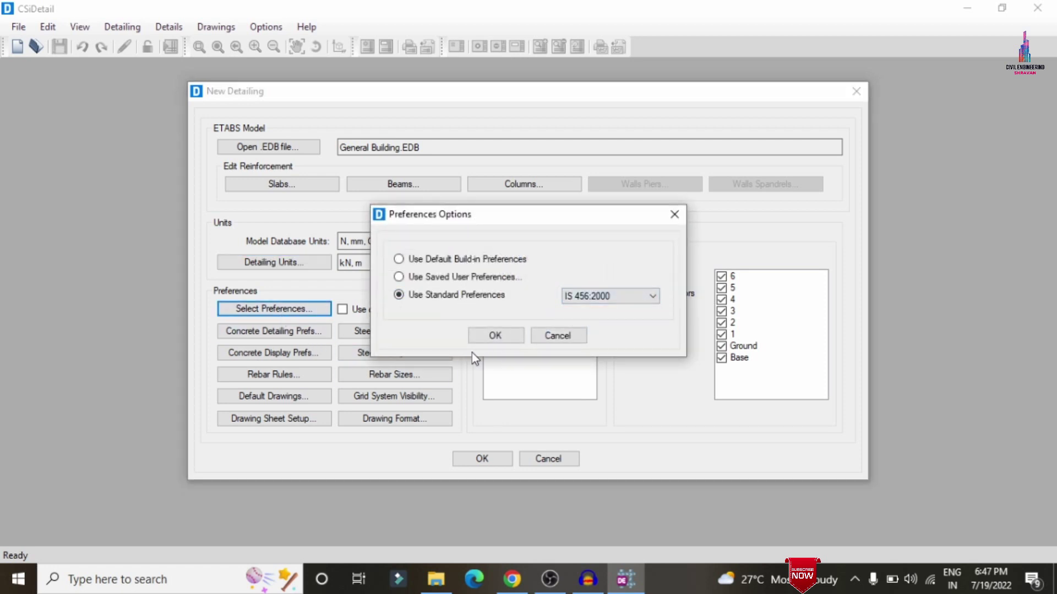
pyautogui.click(494, 336)
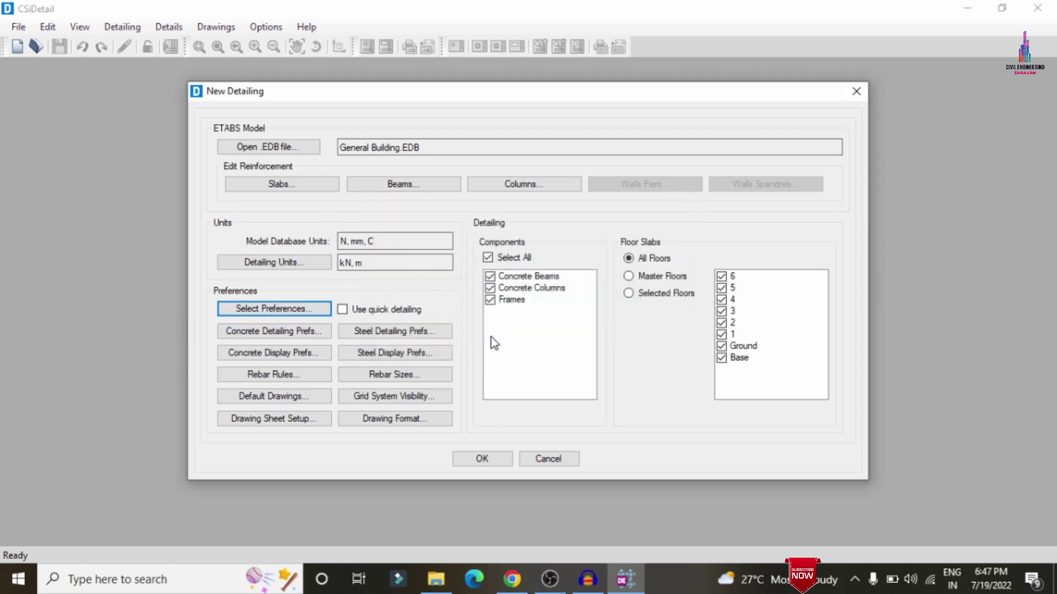
# Set the slab minimum bar spacing to 120 in the rebar rules
pyautogui.click(282, 378)
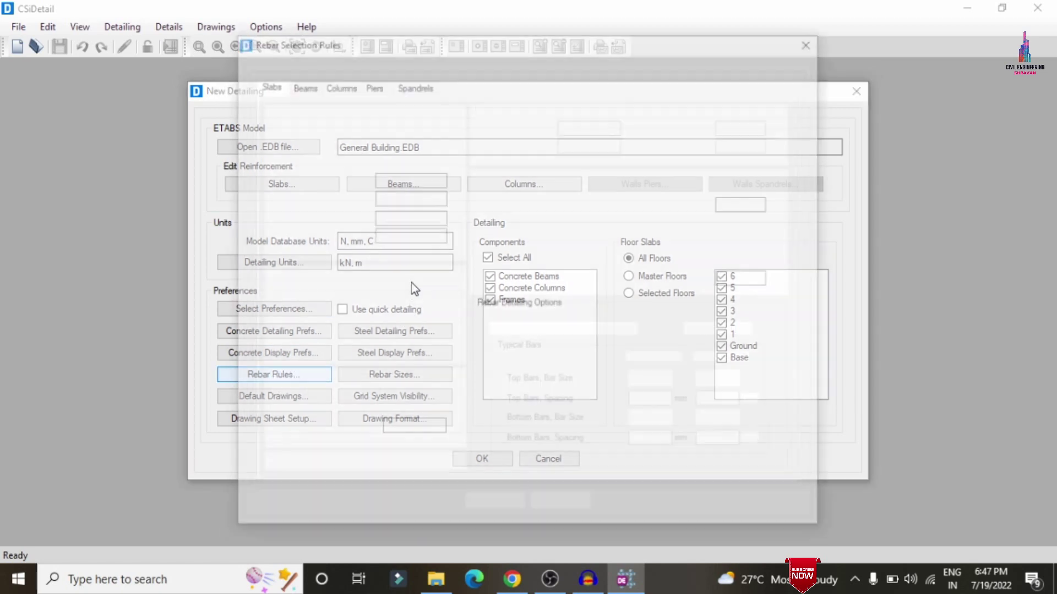
pyautogui.click(392, 199)
pyautogui.moveTo(392, 199); pyautogui.dragTo(329, 215)
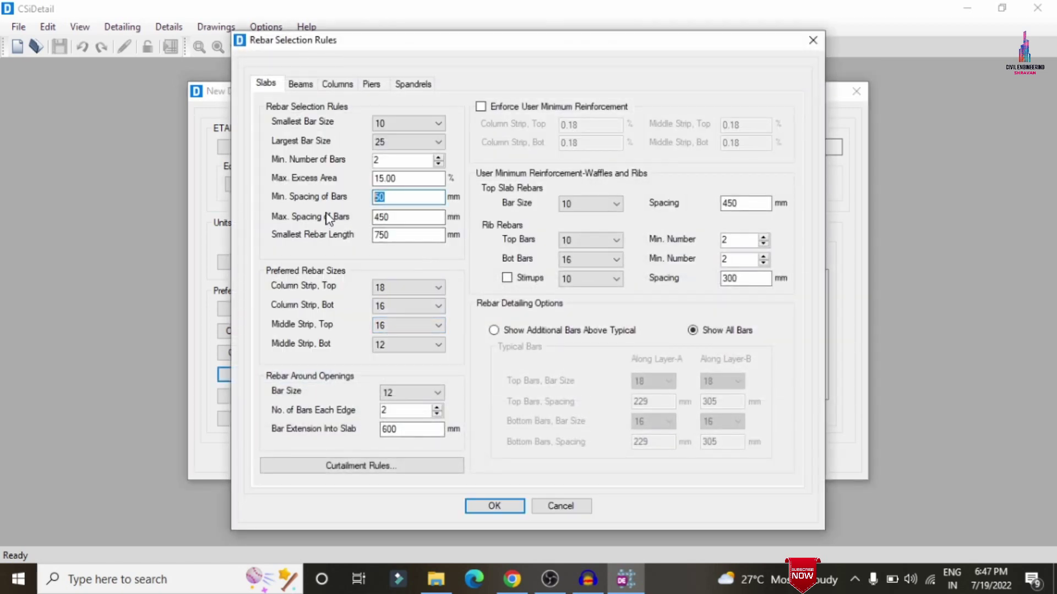
pyautogui.write('120')
# Set beam stirrup minimum spacing to 120 and maximum spacing to 450 for zones A–C
pyautogui.click(300, 84)
pyautogui.click(710, 289)
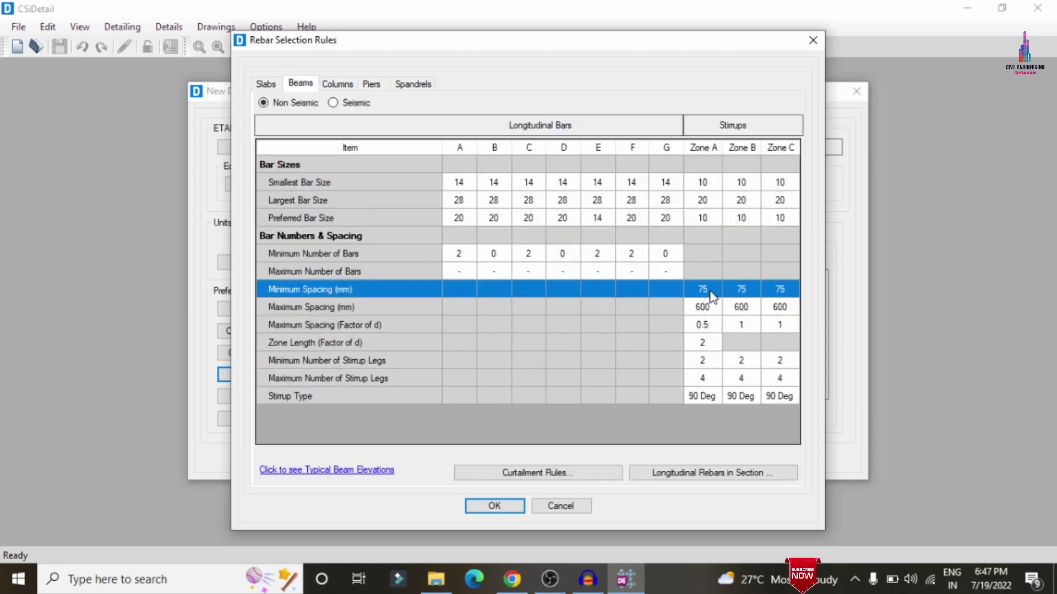
pyautogui.click(712, 290)
pyautogui.write('120')
pyautogui.press('Tab')
pyautogui.write('120')
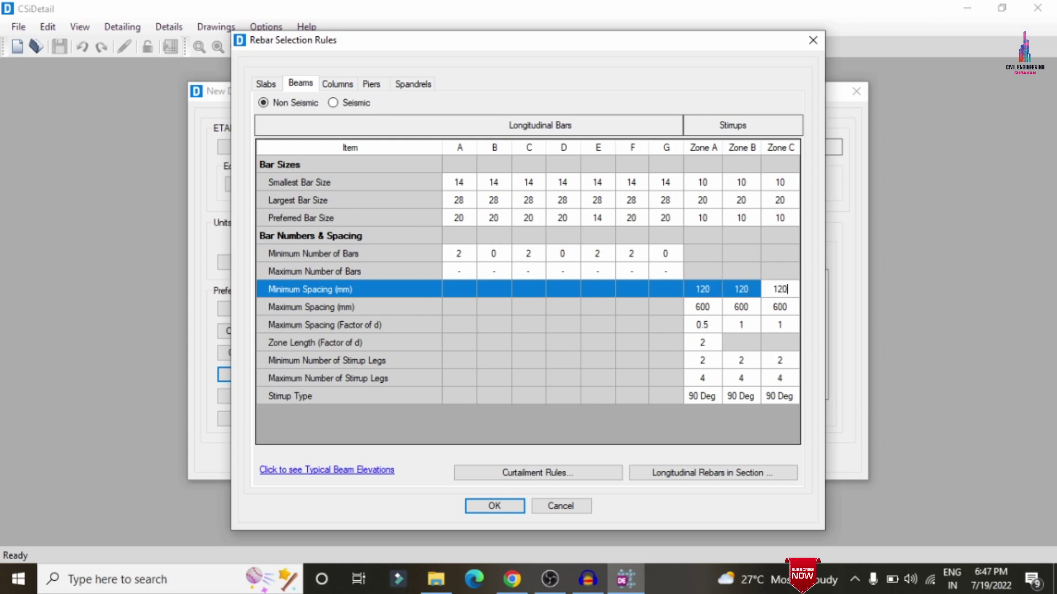
pyautogui.click(713, 307)
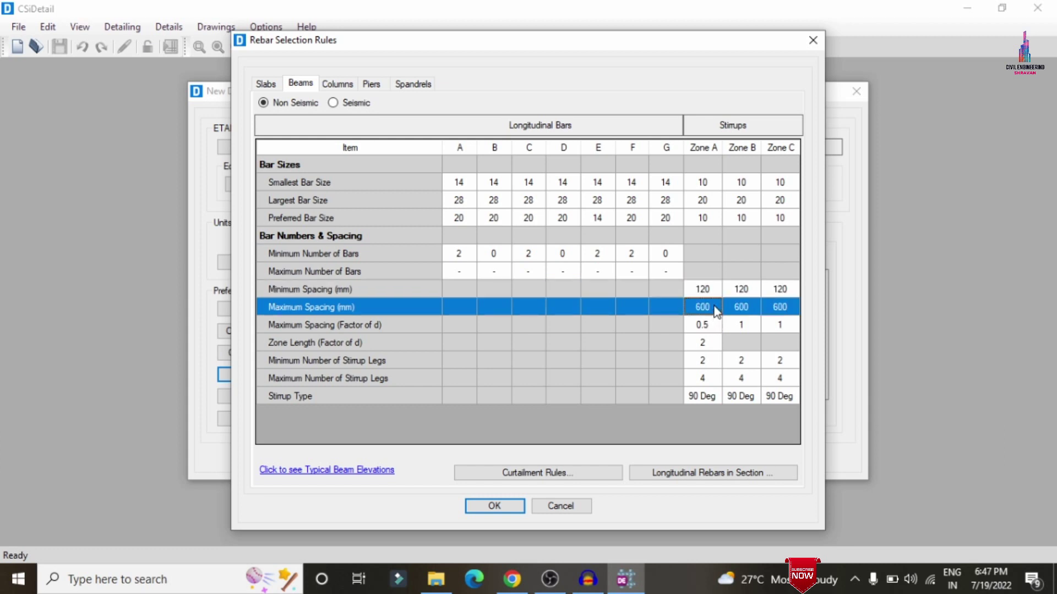
pyautogui.click(713, 305)
pyautogui.write('450')
pyautogui.press('Tab')
pyautogui.write('450')
pyautogui.press('Tab')
pyautogui.write('450')
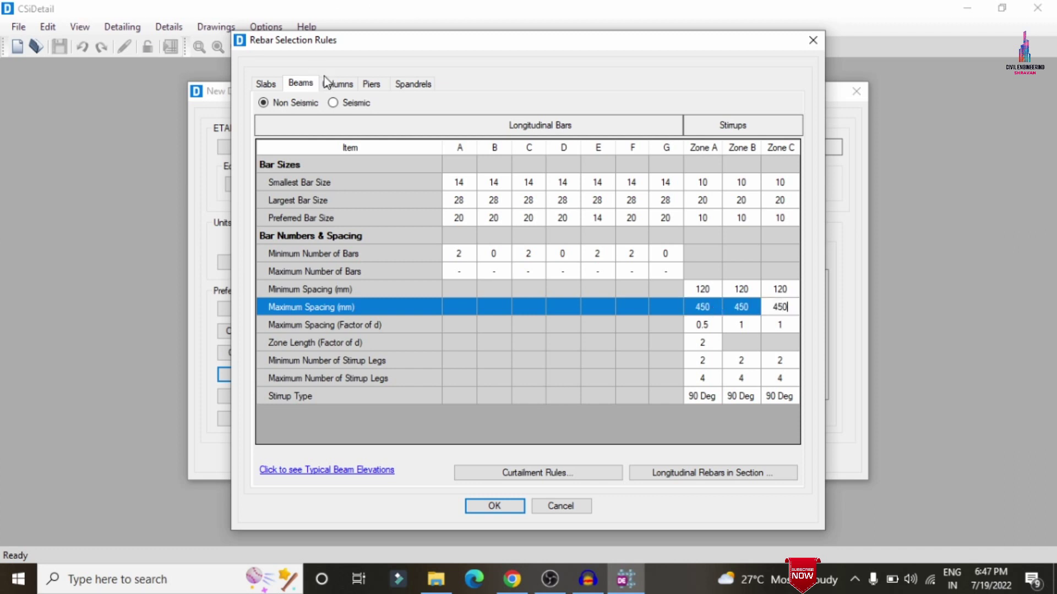
# Set column tie minimum spacing to 120 and maximum to 450, then apply the rules
pyautogui.click(352, 85)
pyautogui.click(721, 313)
pyautogui.click(725, 311)
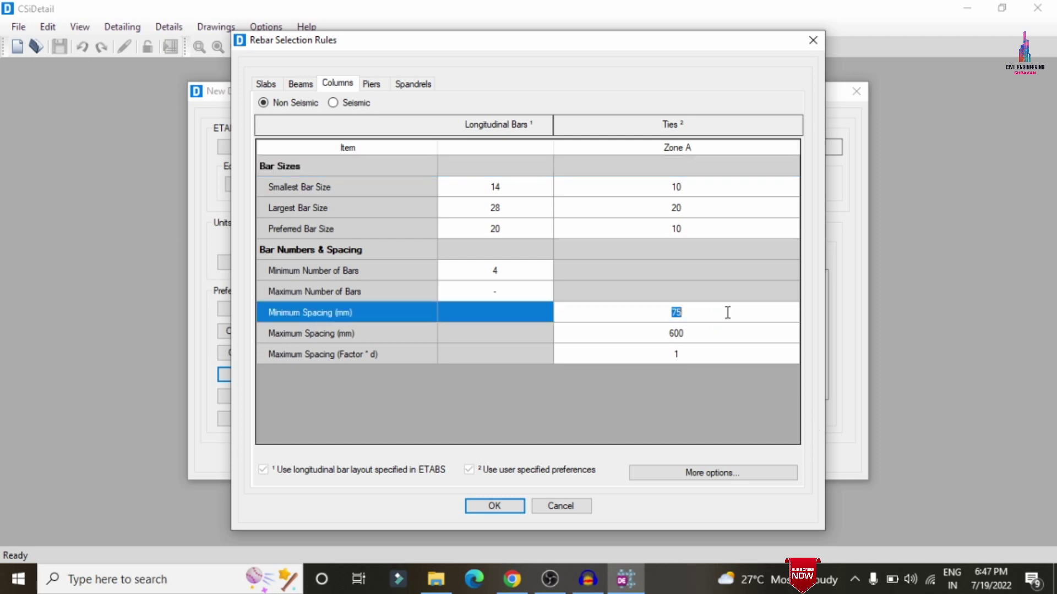
pyautogui.write('120')
pyautogui.click(677, 338)
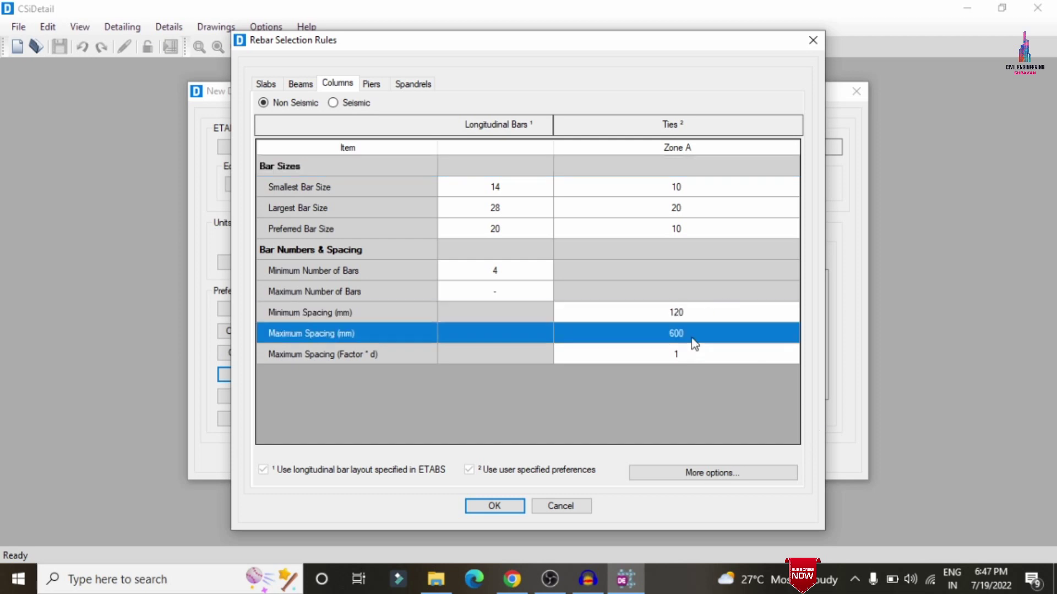
pyautogui.click(714, 326)
pyautogui.write('450')
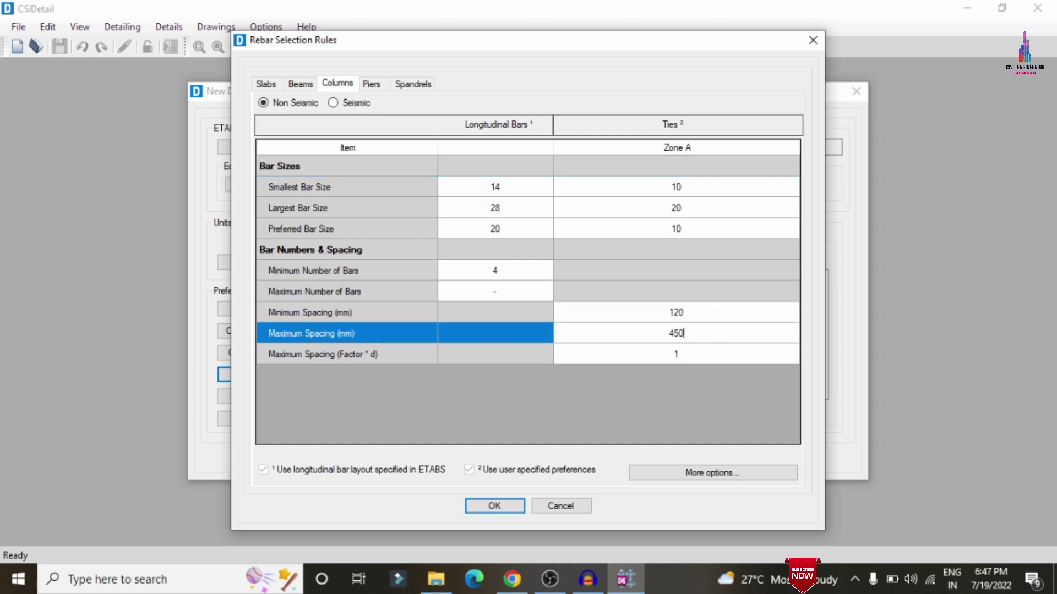
pyautogui.click(497, 505)
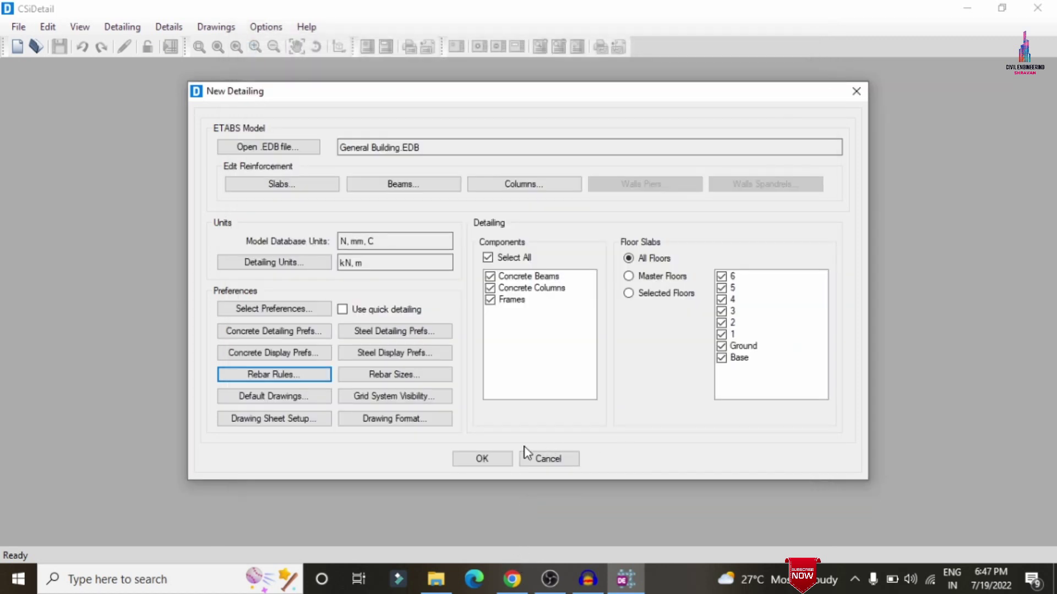
# Run detailing for the whole model and open floor 6's Rebar Quantities table
pyautogui.click(482, 459)
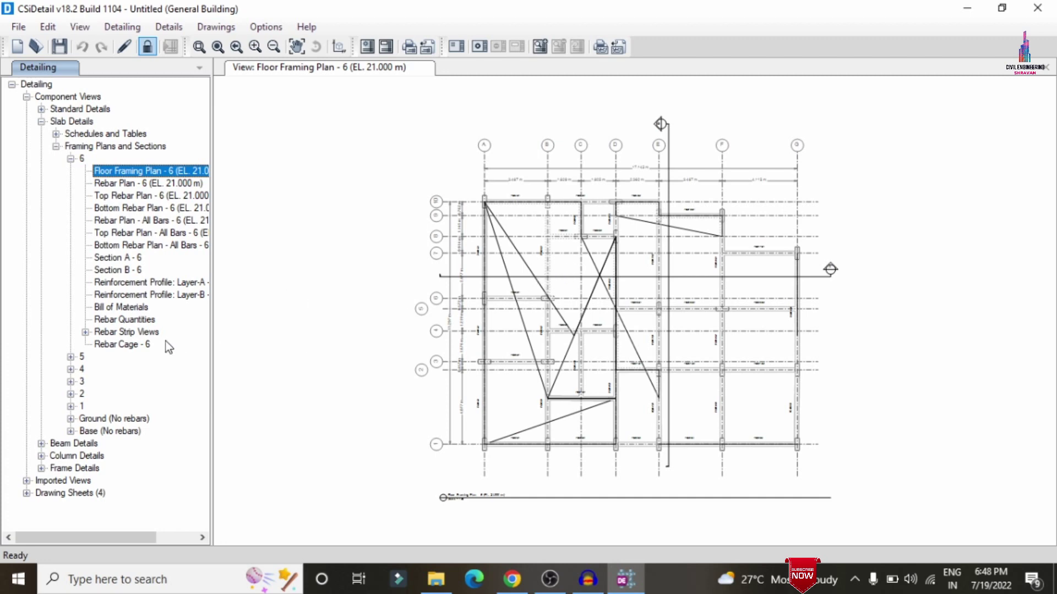
pyautogui.doubleClick(145, 332)
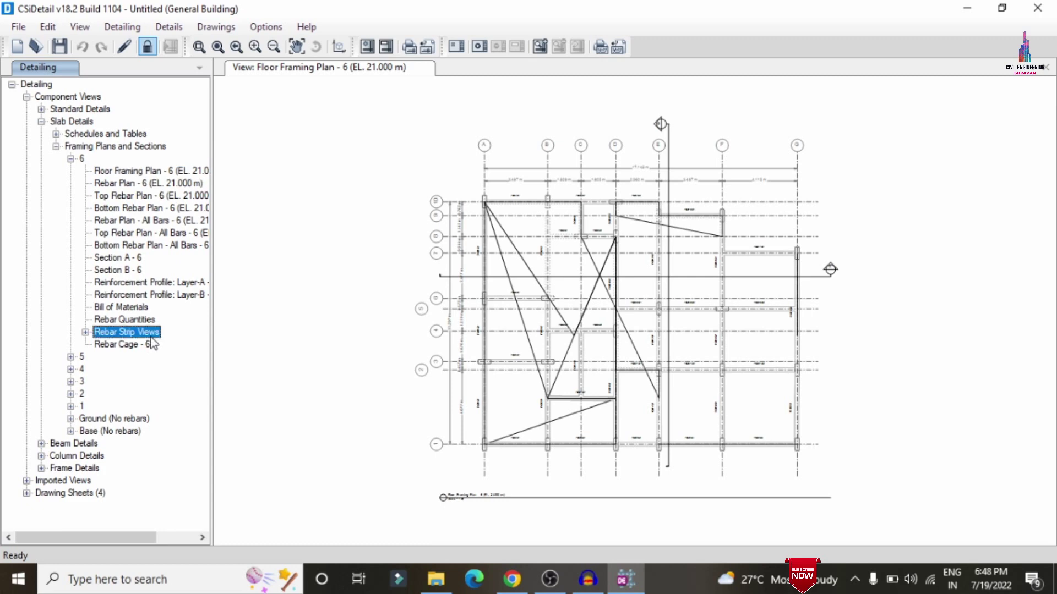
pyautogui.doubleClick(142, 258)
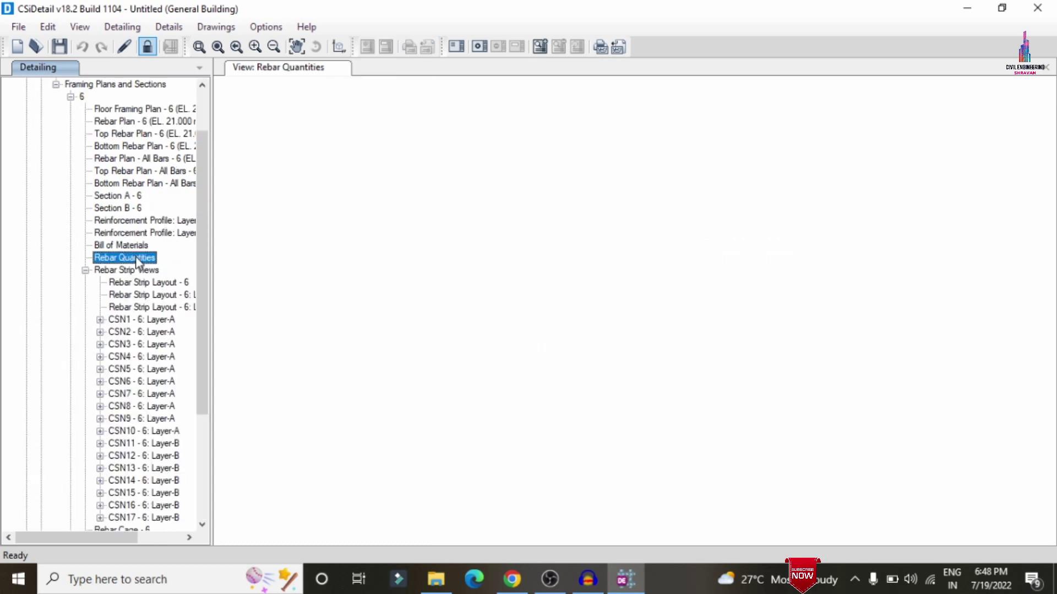
# Open the 3D rebar cage view for floor 6
pyautogui.click(86, 271)
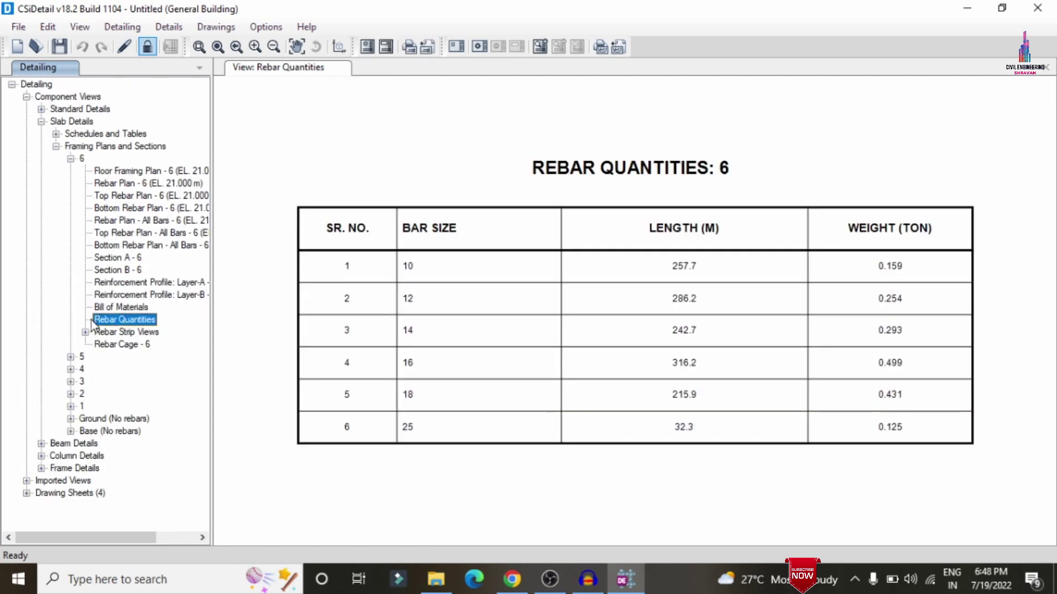
pyautogui.doubleClick(108, 346)
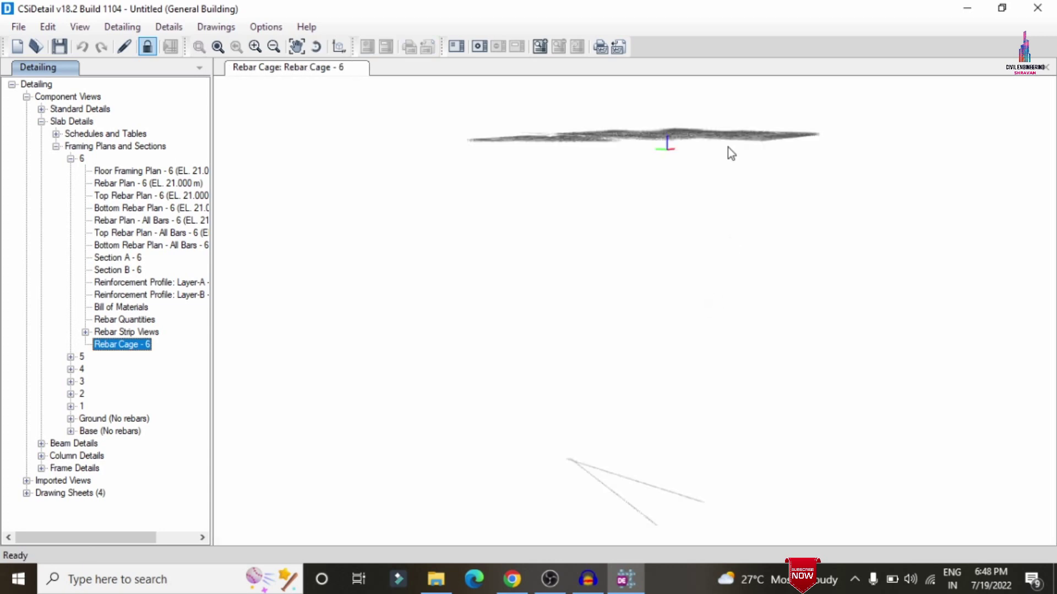
# Orbit and zoom the floor 6 rebar cage to an oblique view
pyautogui.moveTo(728, 147); pyautogui.dragTo(775, 205, button='middle')
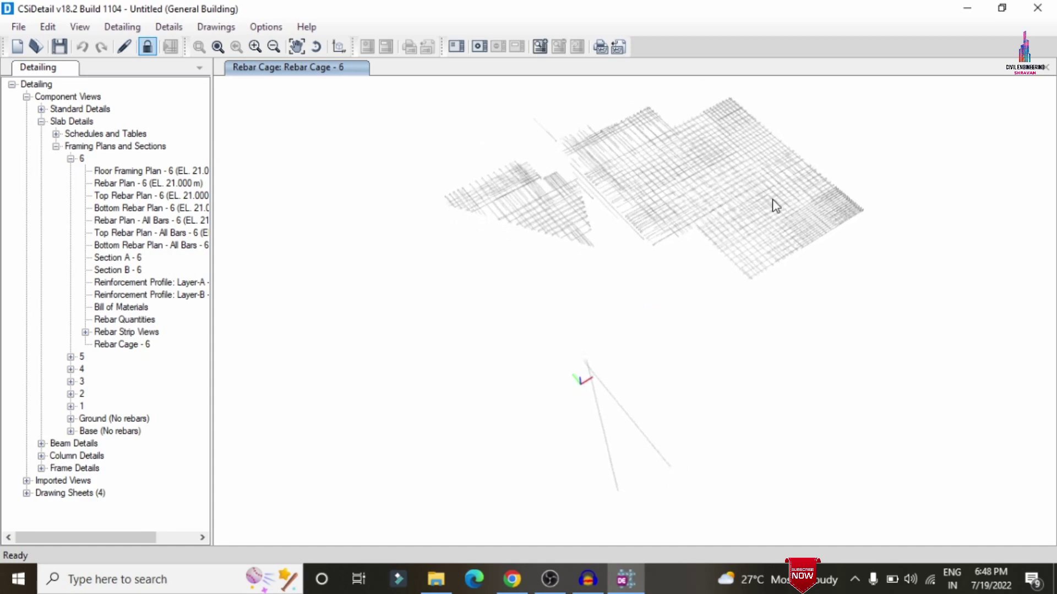
pyautogui.scroll(5, 877, 160)
pyautogui.scroll(1, 765, 219)
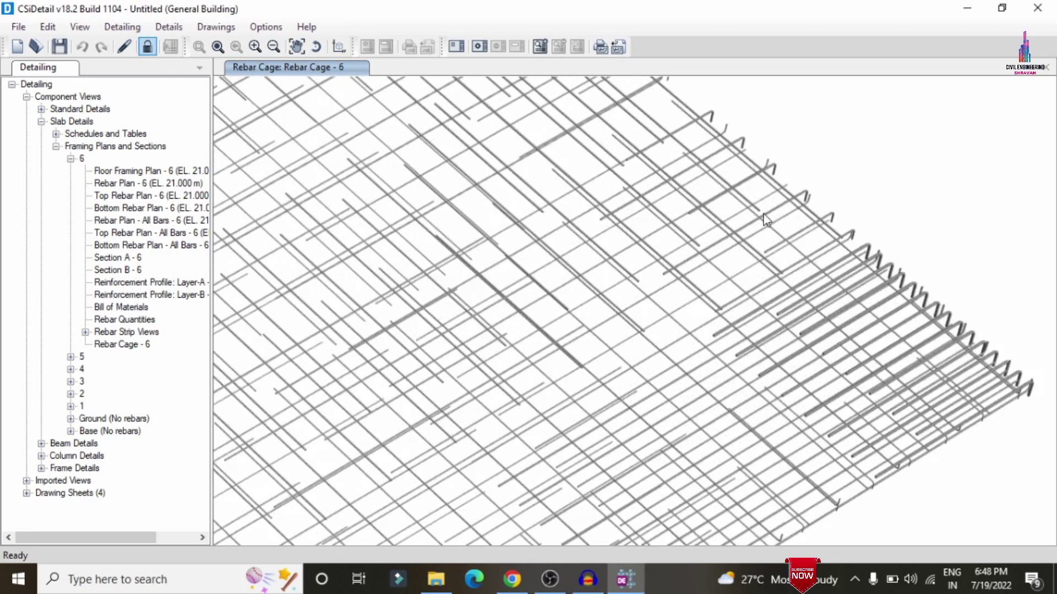
pyautogui.scroll(-5, 764, 213)
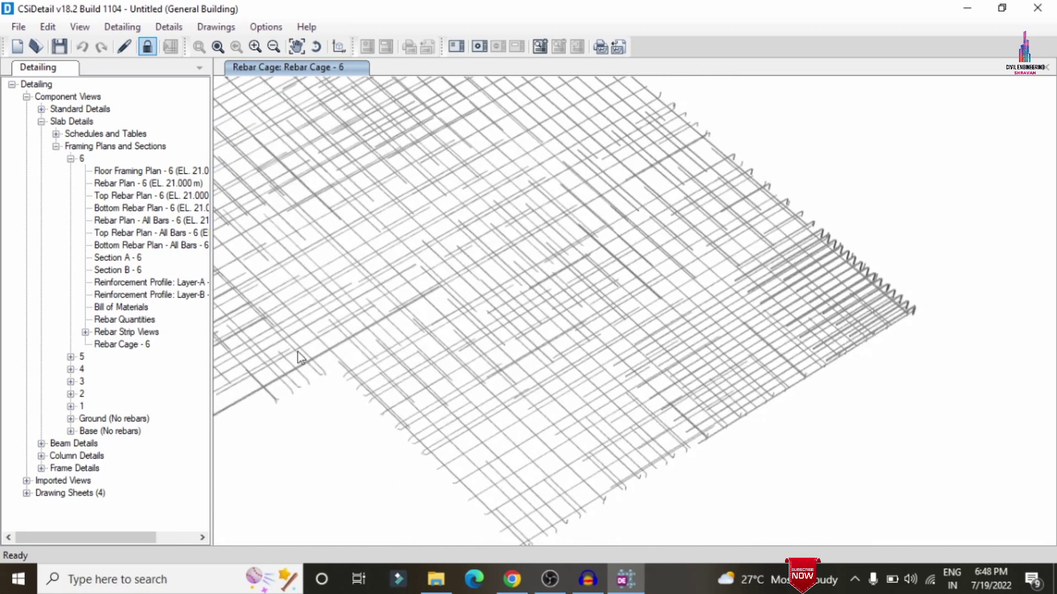
# Browse concrete beam elevations and sections for level 4 and open 5CB1 Section A
pyautogui.click(41, 443)
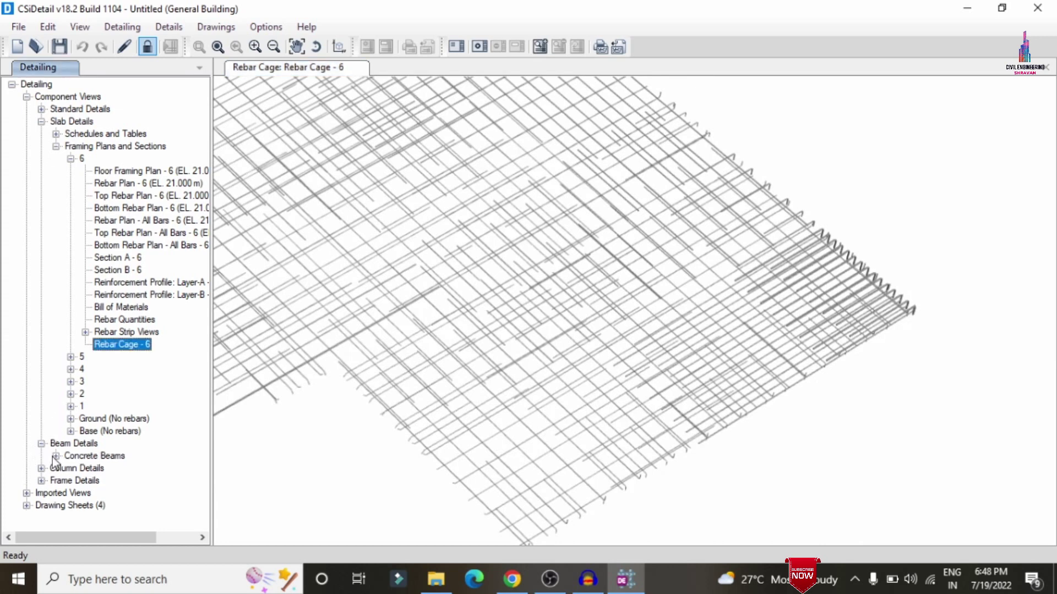
pyautogui.click(55, 456)
pyautogui.click(71, 494)
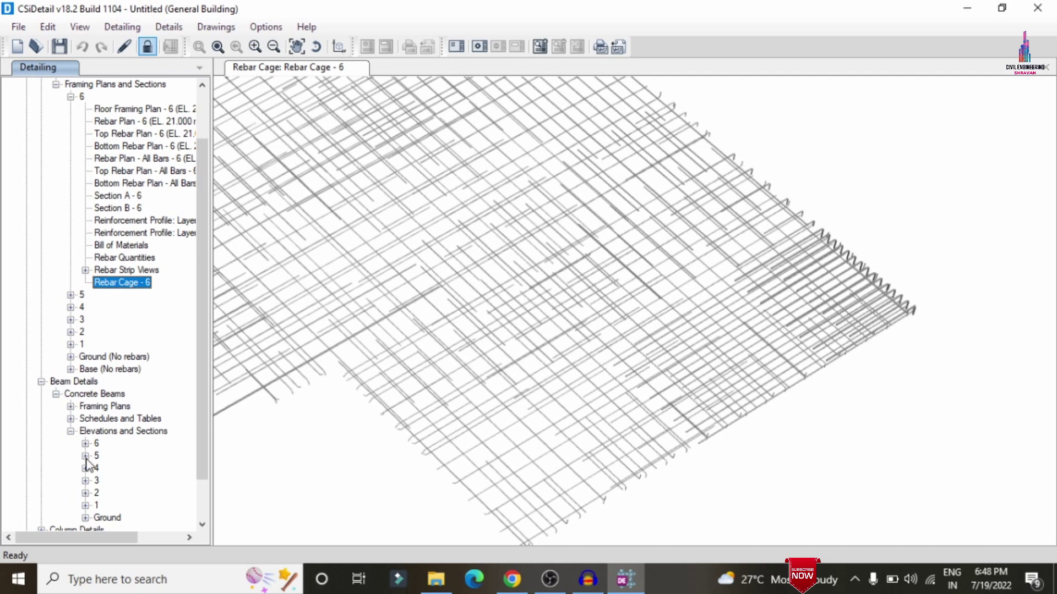
pyautogui.click(85, 468)
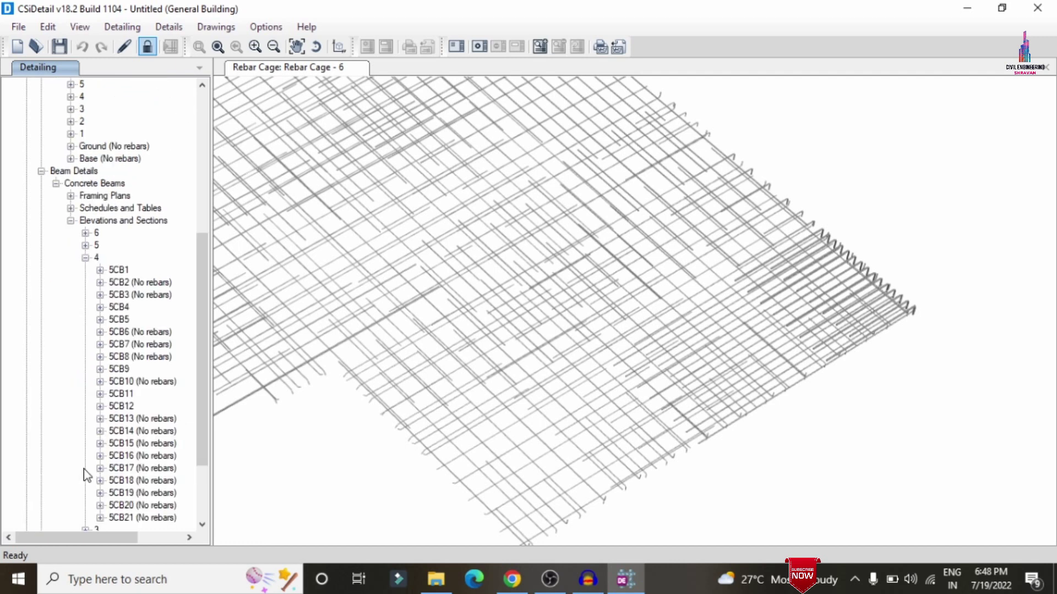
pyautogui.click(100, 273)
pyautogui.click(144, 295)
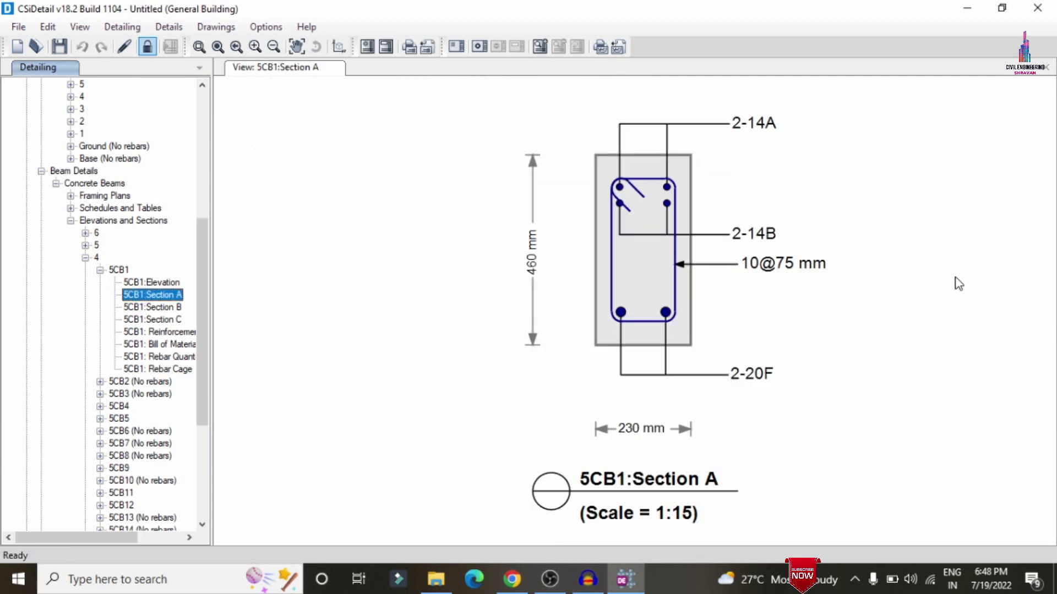
# View beam 5CB1's Sections B and C, then open beam 5CB5's Section A
pyautogui.click(154, 309)
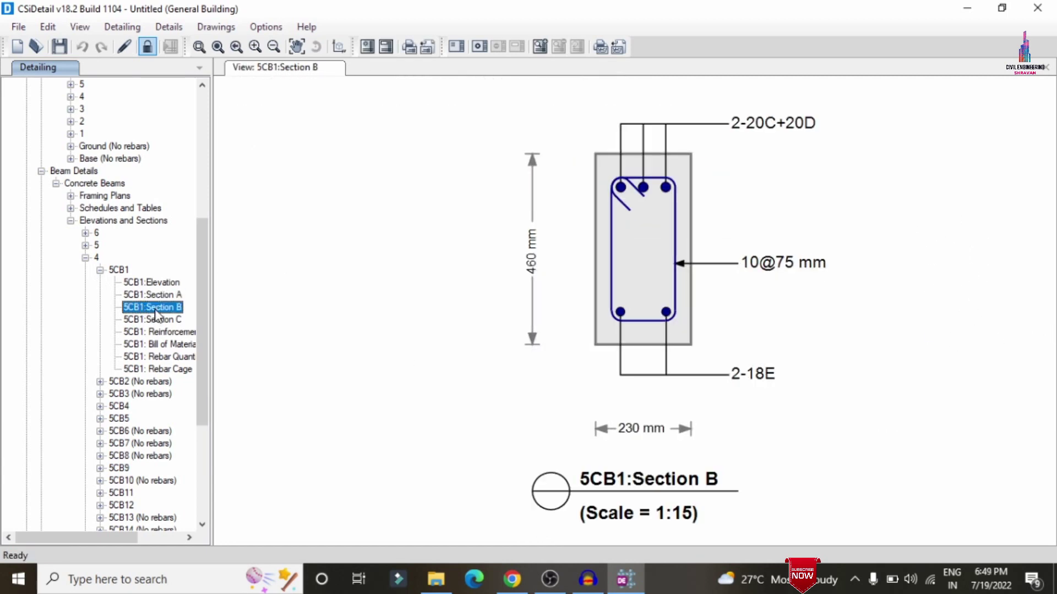
pyautogui.click(166, 321)
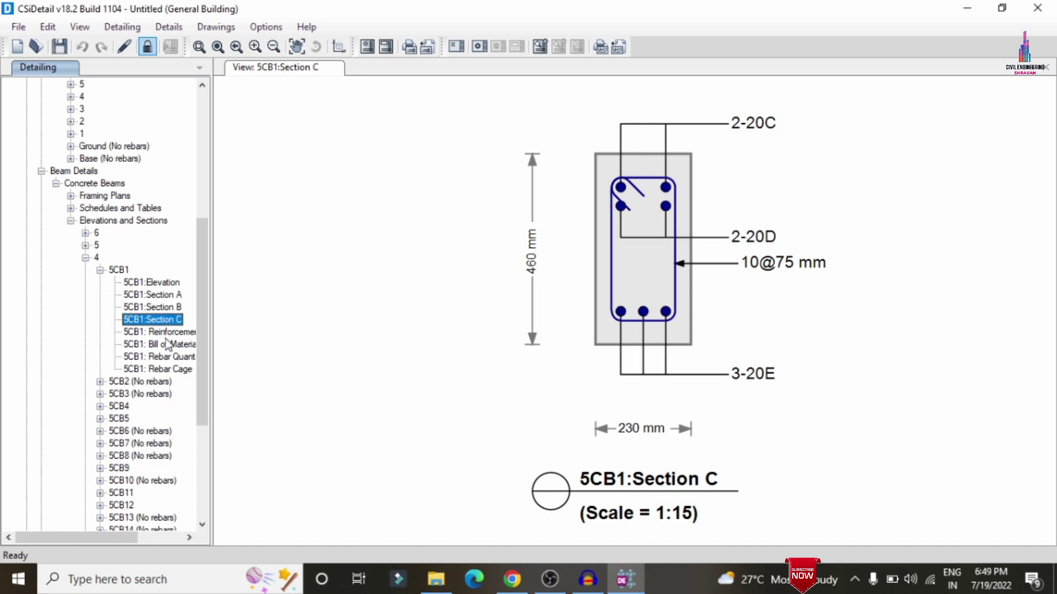
pyautogui.click(100, 418)
pyautogui.click(128, 444)
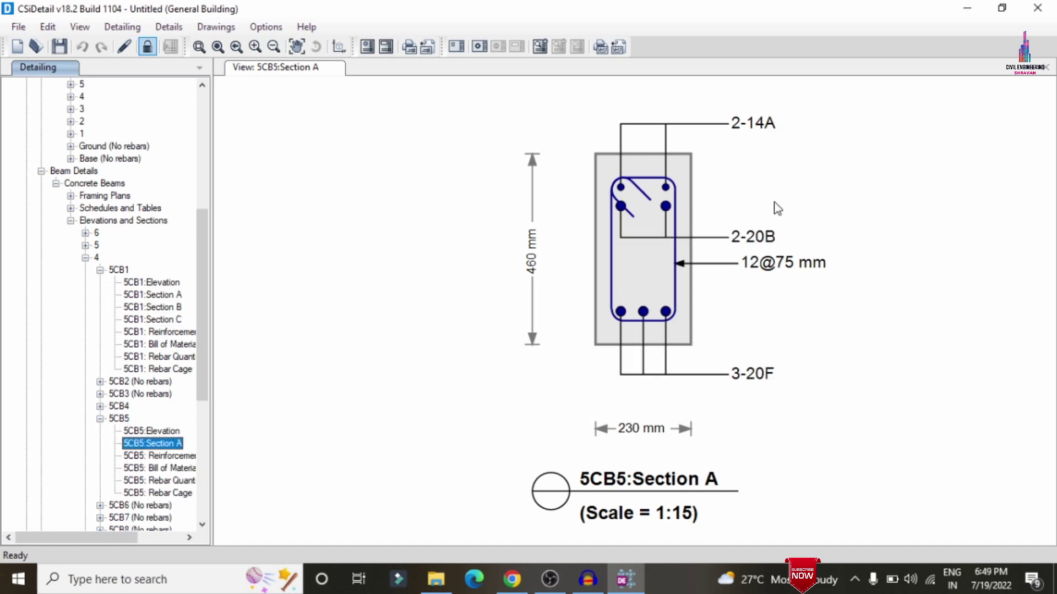
# Expand Column Details to list the concrete column drawing groups
pyautogui.scroll(-4, 59, 405)
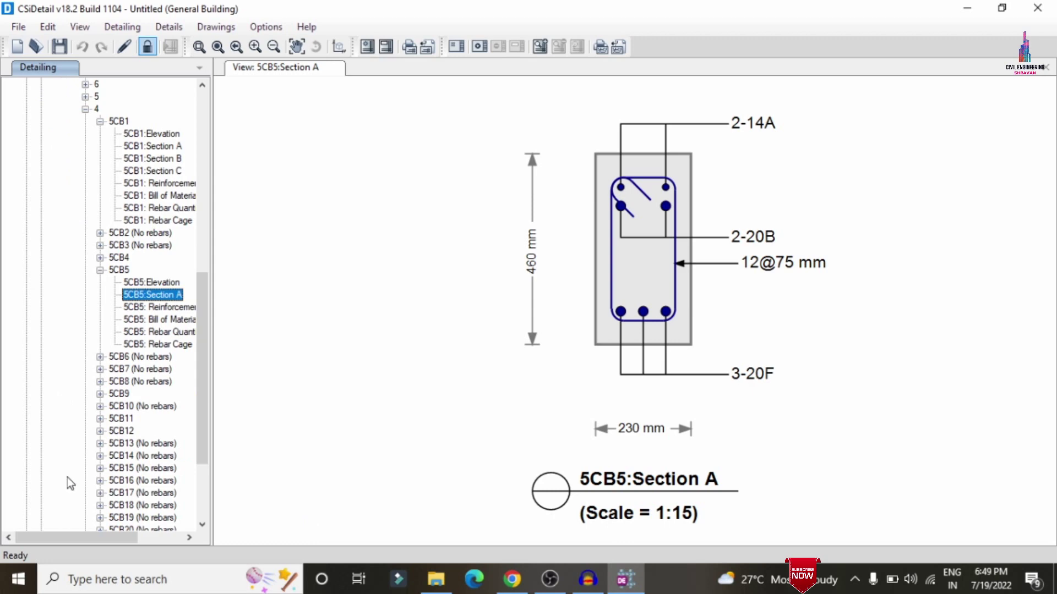
pyautogui.scroll(-3, 68, 478)
pyautogui.click(40, 480)
pyautogui.click(55, 492)
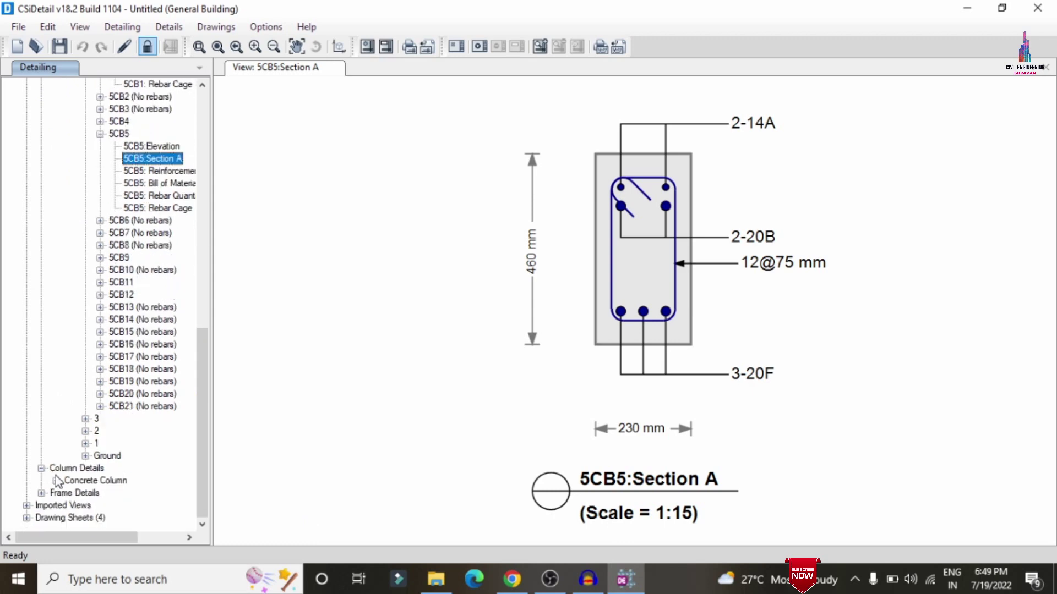
pyautogui.scroll(-1, 65, 491)
# Step through column CC17's Sections A to G, ending on the 230 × 690 mm Section G
pyautogui.click(70, 481)
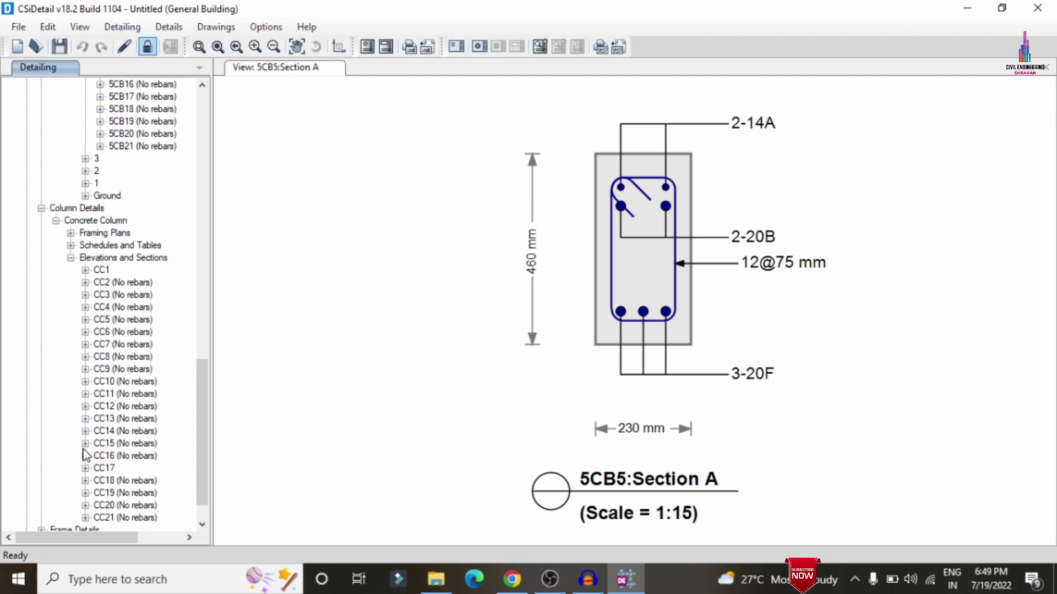
pyautogui.click(84, 469)
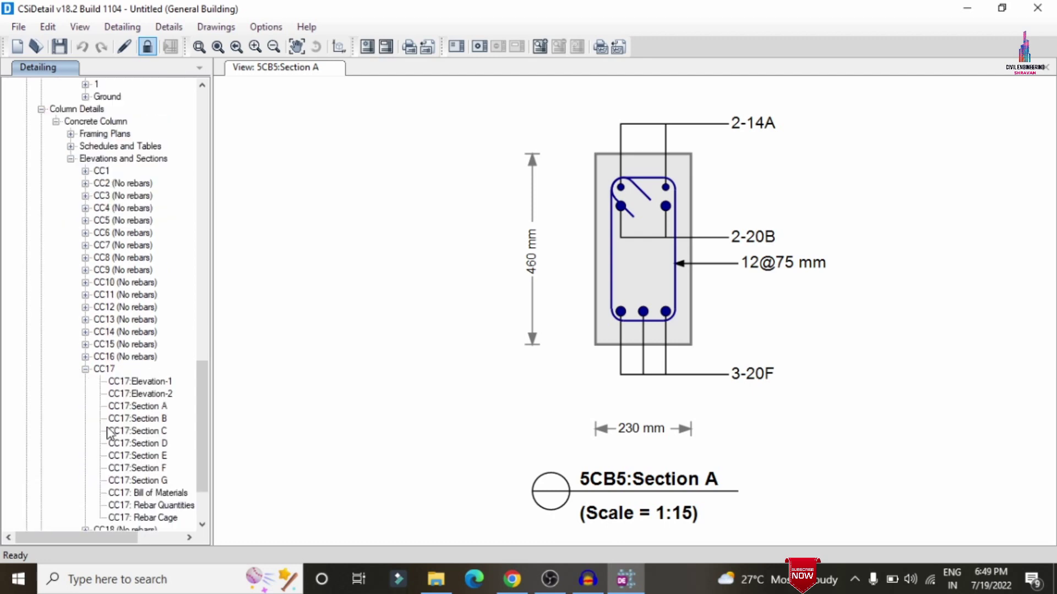
pyautogui.click(138, 406)
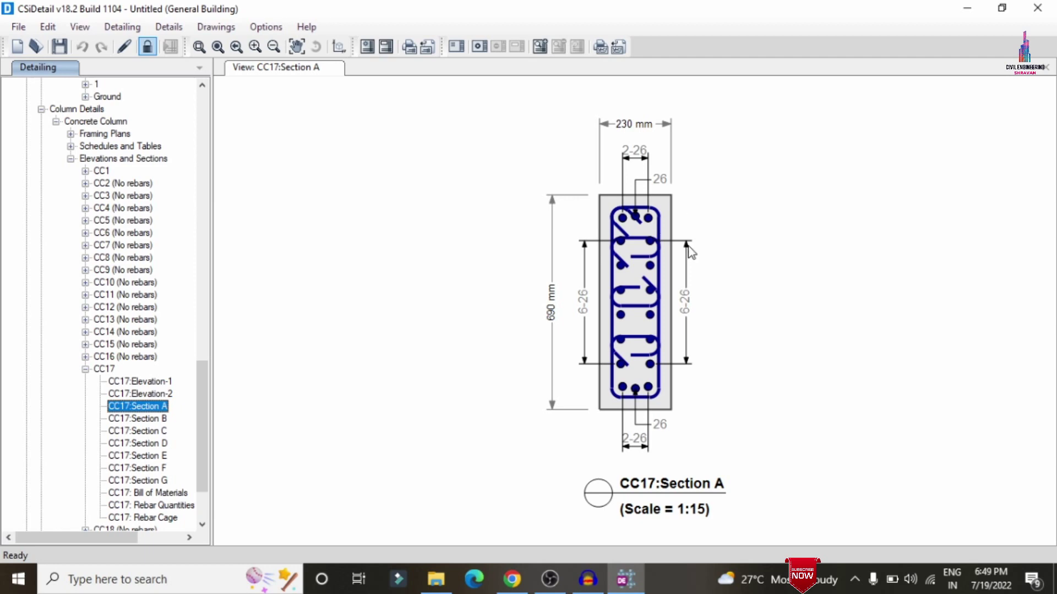
pyautogui.click(139, 422)
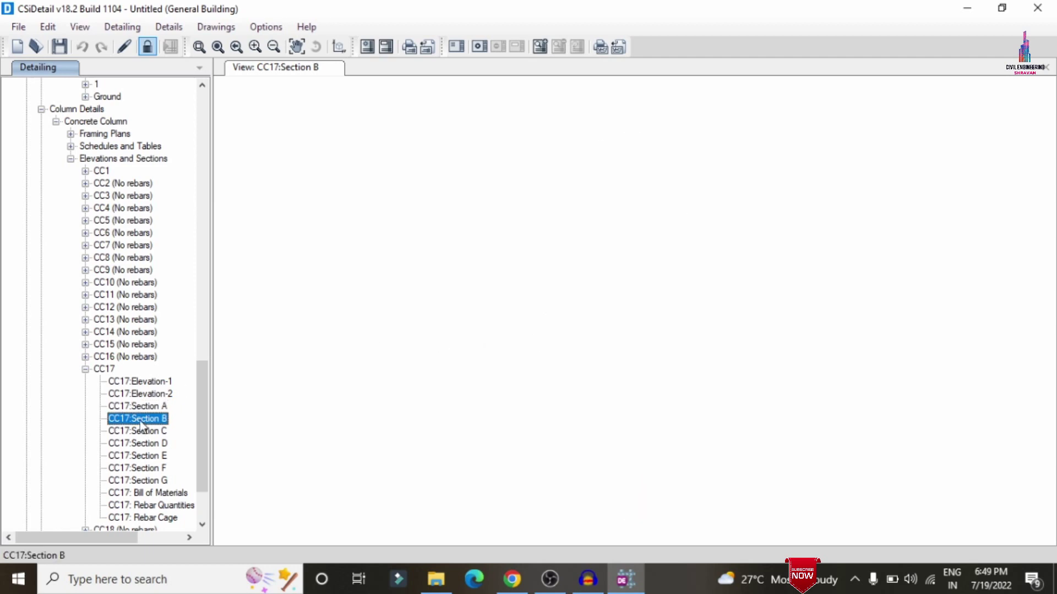
pyautogui.click(163, 431)
pyautogui.click(163, 444)
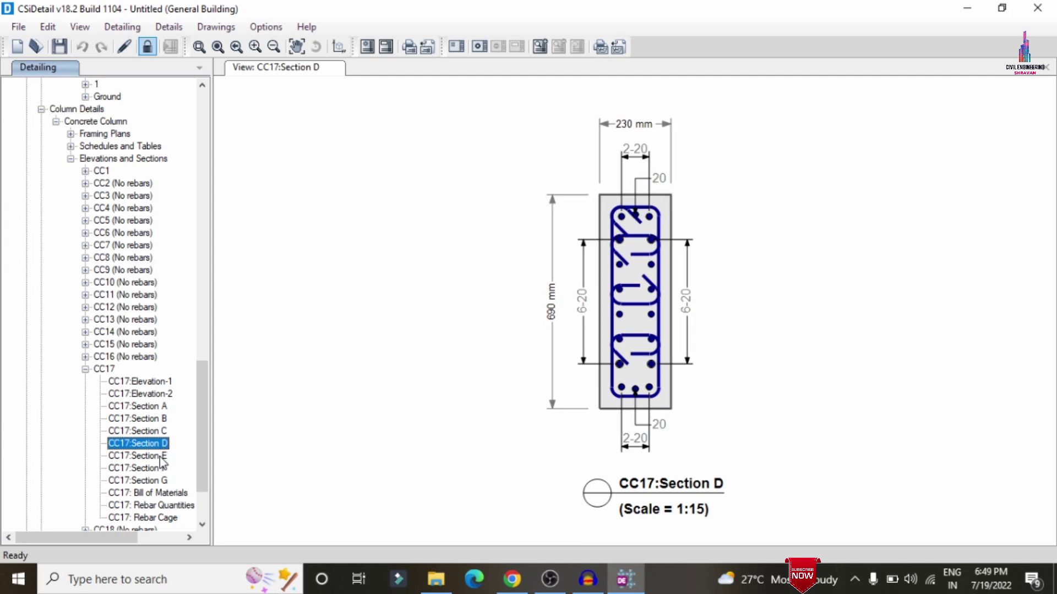
pyautogui.click(163, 456)
pyautogui.click(164, 468)
pyautogui.click(166, 480)
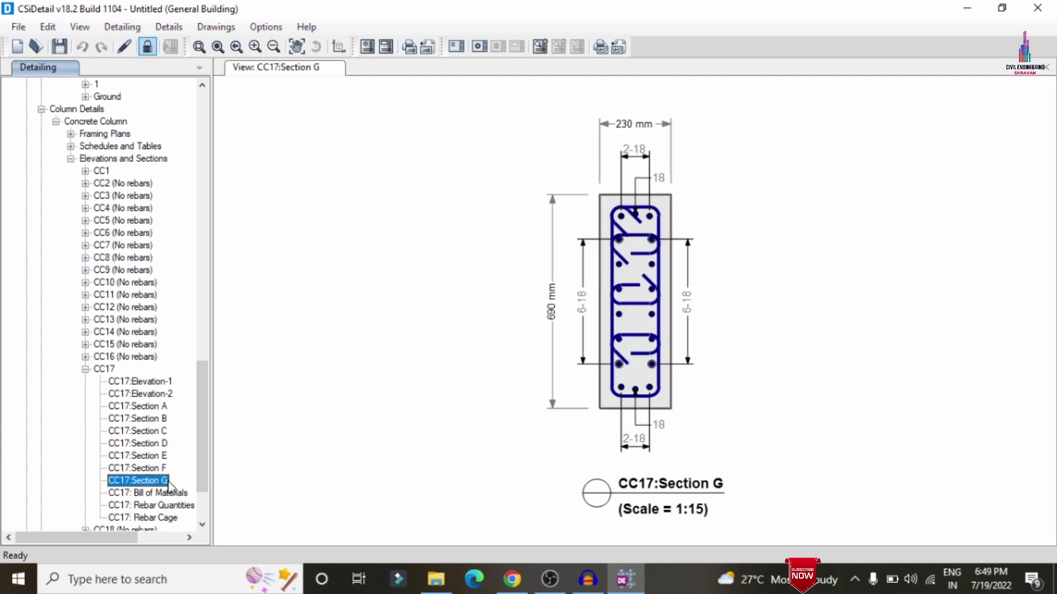
# Display column CC17's 3D rebar cage from the drawing tree
pyautogui.scroll(1, 481, 443)
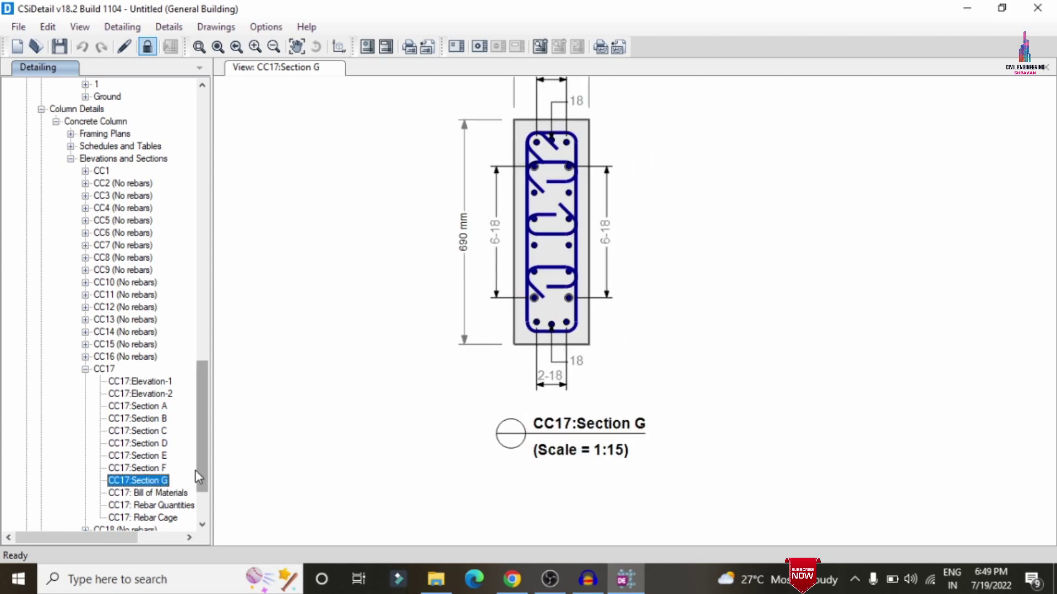
pyautogui.scroll(-3, 198, 476)
pyautogui.click(130, 431)
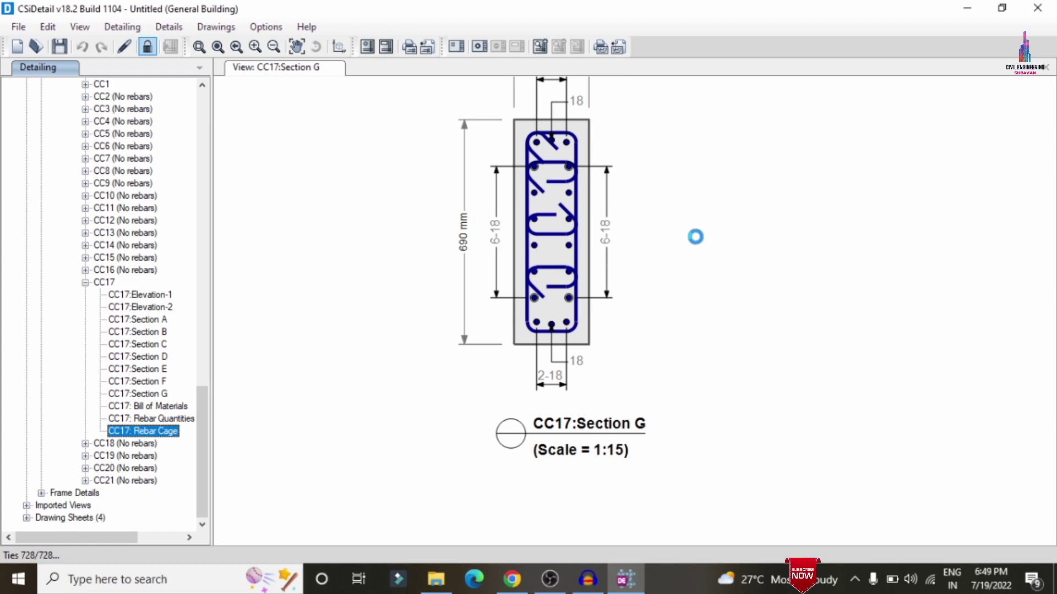
# Rotate and zoom CC17's rebar cage to inspect its longitudinal bars and closely spaced ties
pyautogui.moveTo(695, 213); pyautogui.dragTo(656, 295)
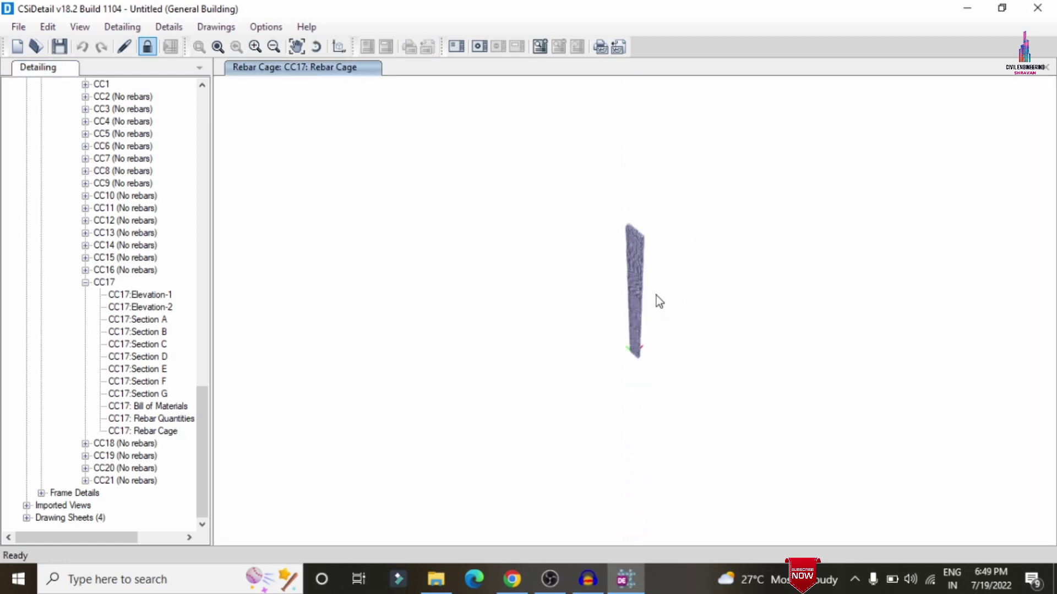
pyautogui.scroll(5, 656, 295)
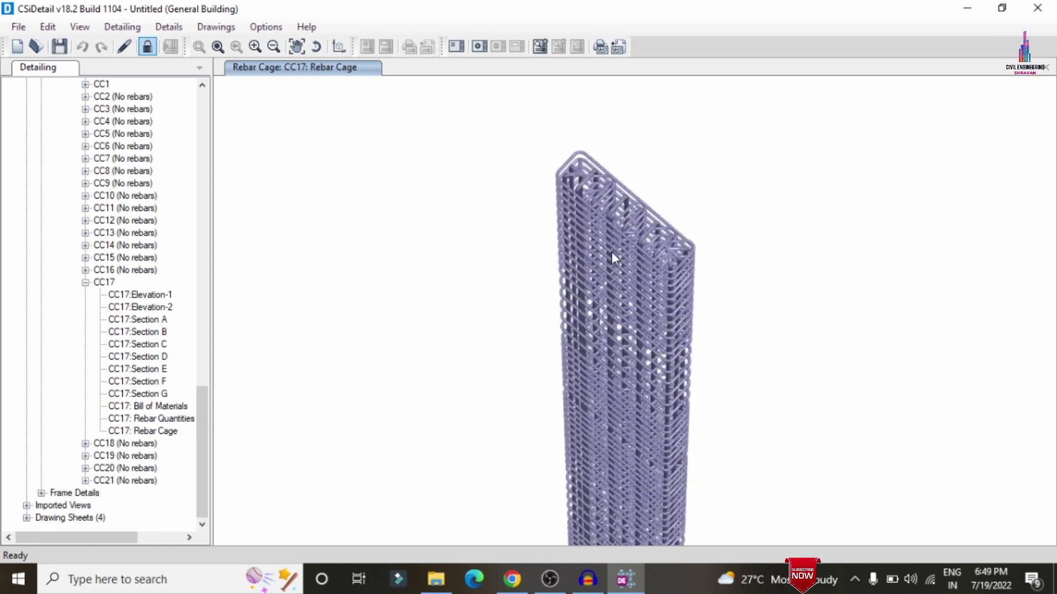
pyautogui.scroll(5, 612, 252)
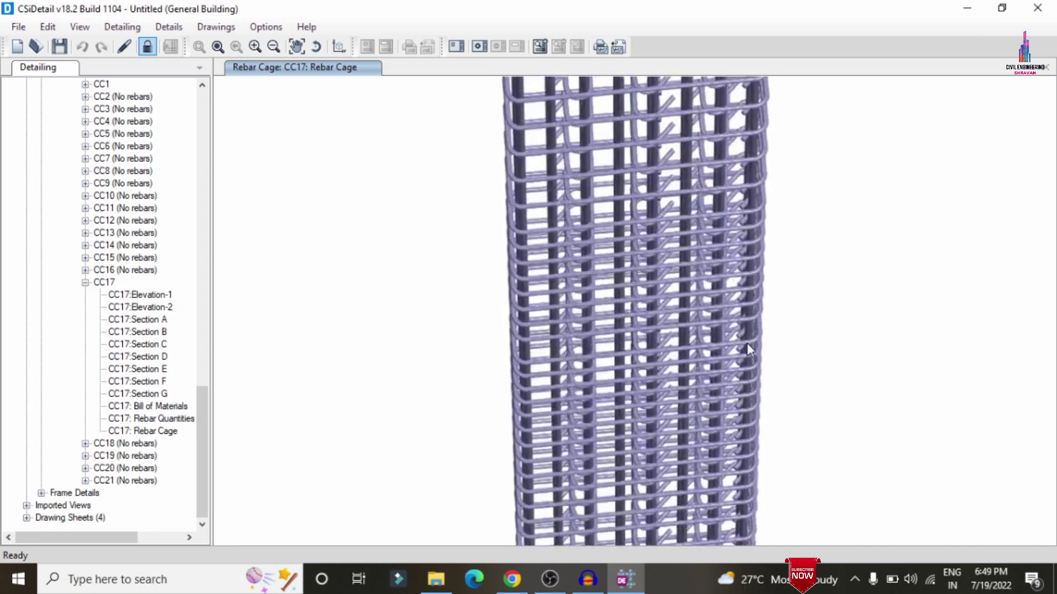
pyautogui.moveTo(746, 344); pyautogui.dragTo(632, 344)
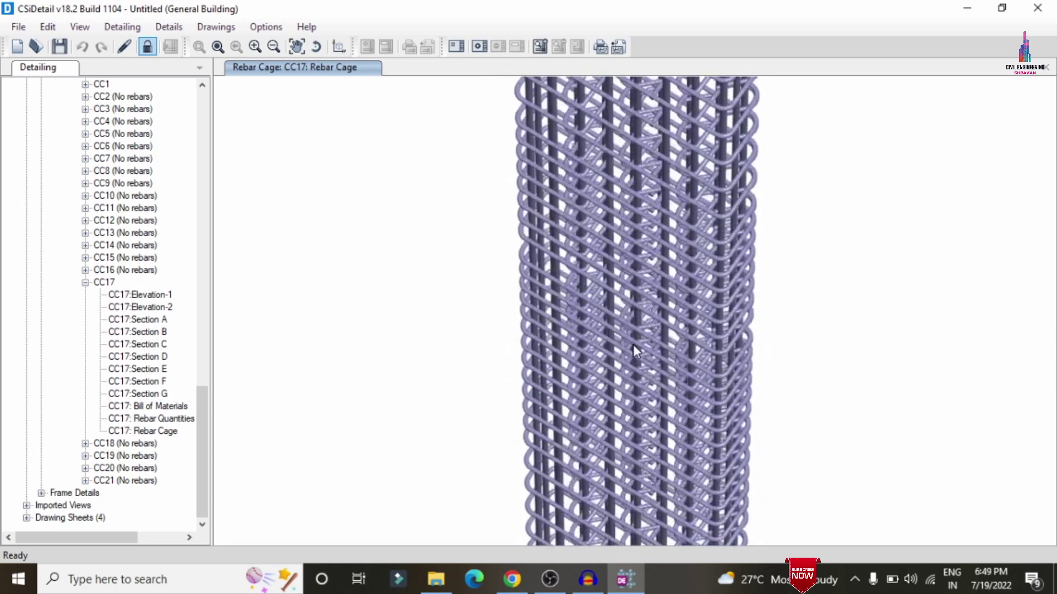
pyautogui.scroll(-5, 806, 418)
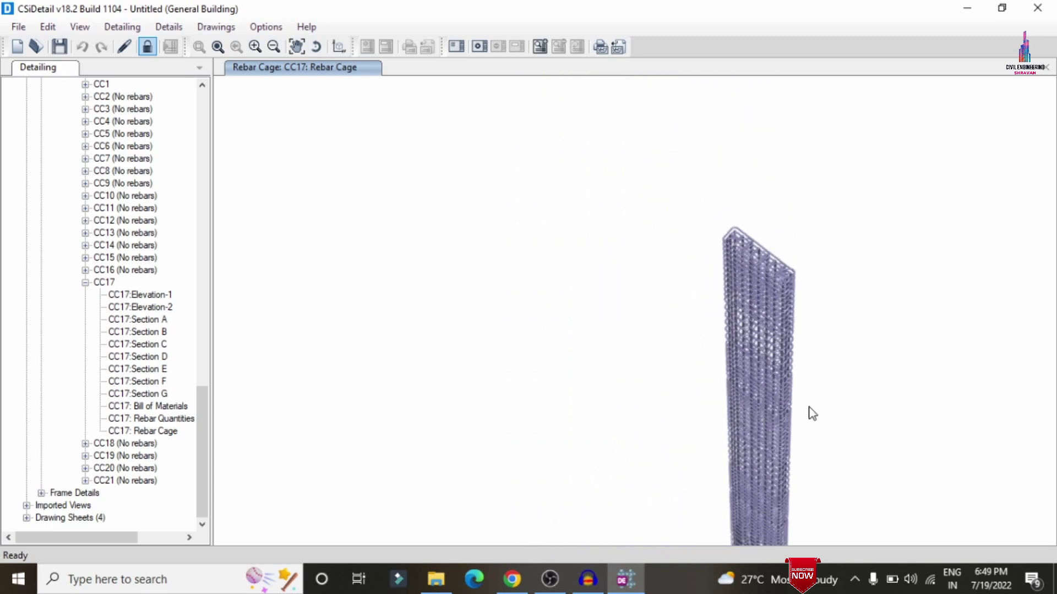
pyautogui.scroll(2, 822, 333)
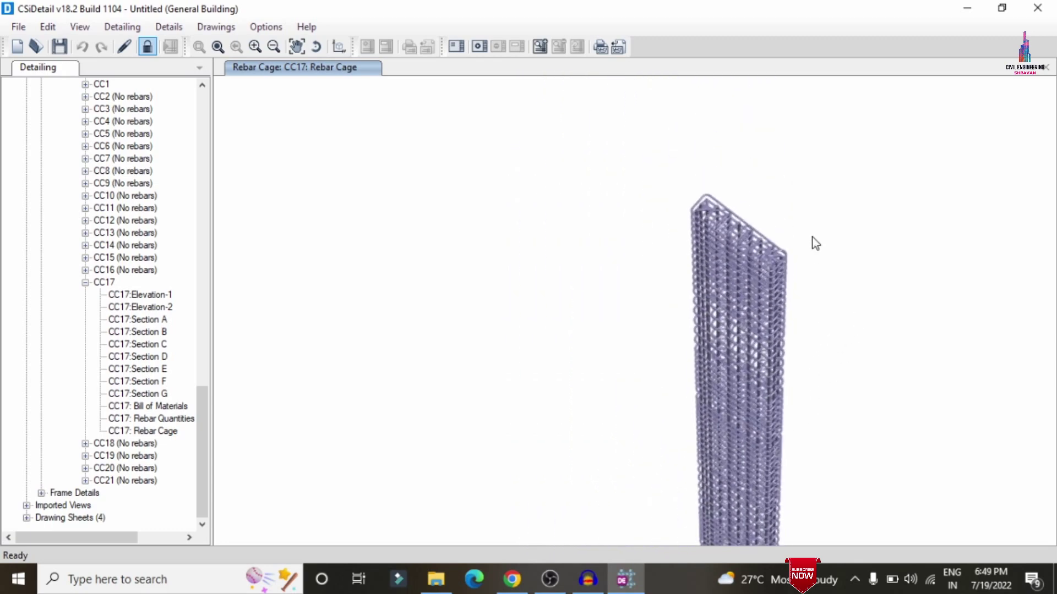
pyautogui.scroll(1, 803, 350)
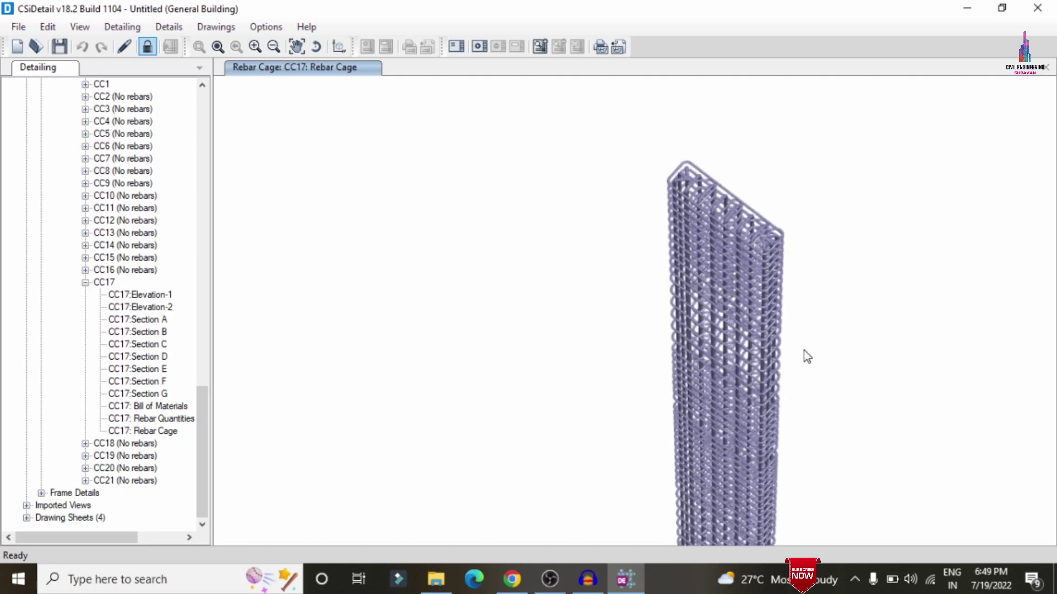
pyautogui.scroll(3, 804, 349)
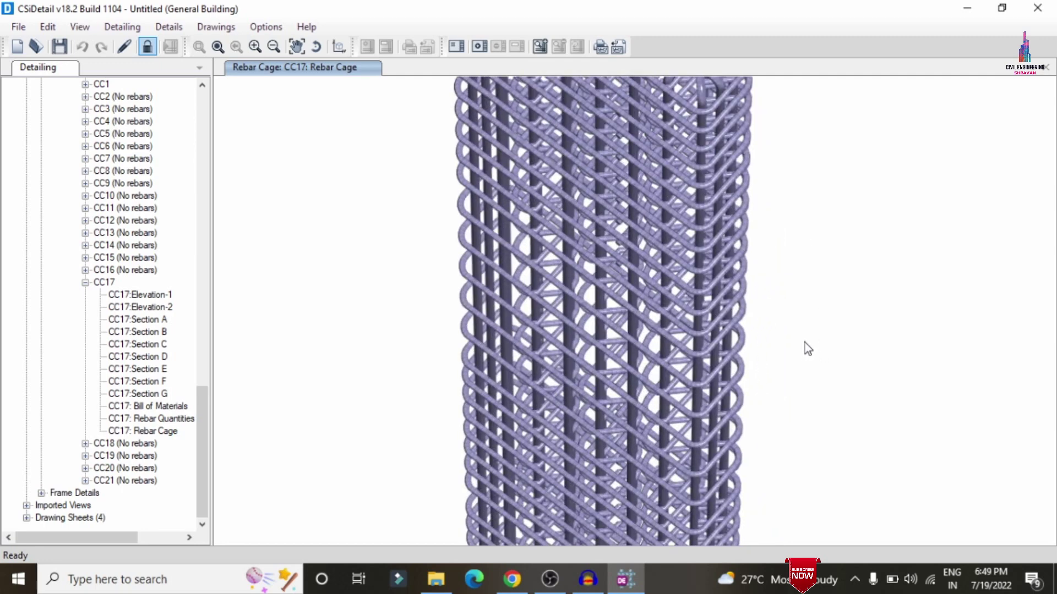